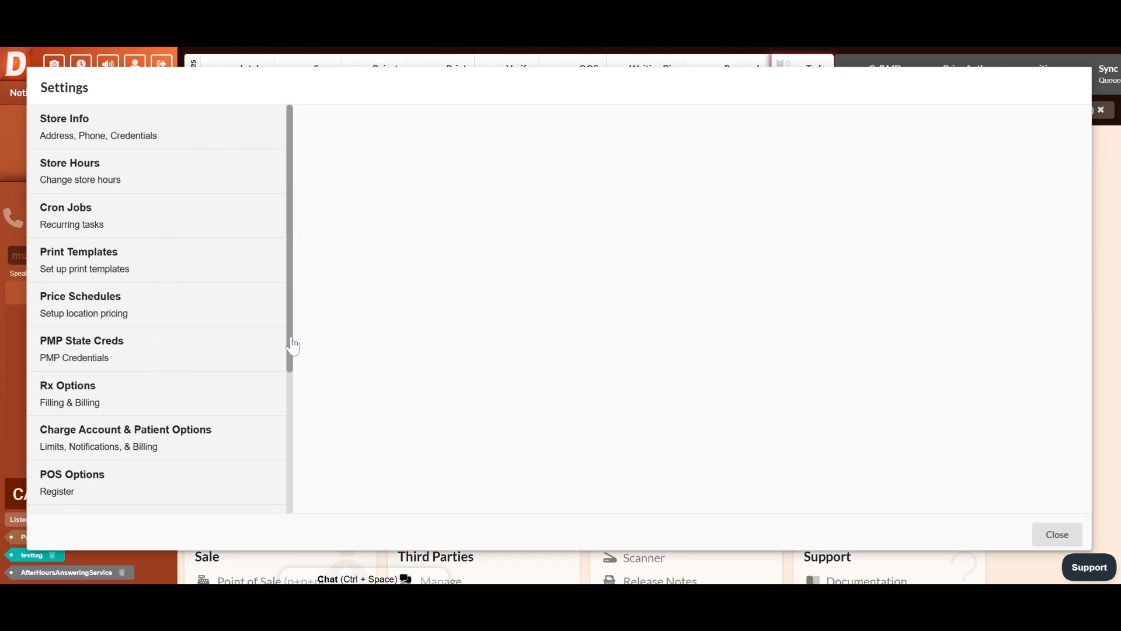
Open the IVR & Phone Options settings and delete the Outbound Rx Ready recording, entering the credential required for permission
drag(293, 346, 298, 448)
click(247, 352)
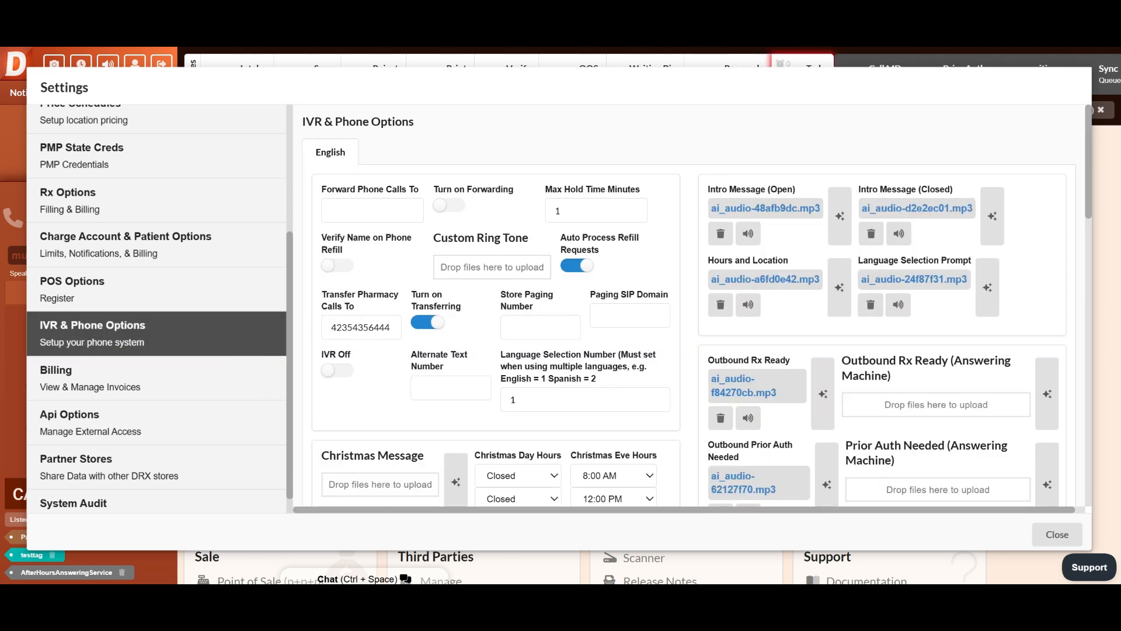
scroll(778, 156, down, 1)
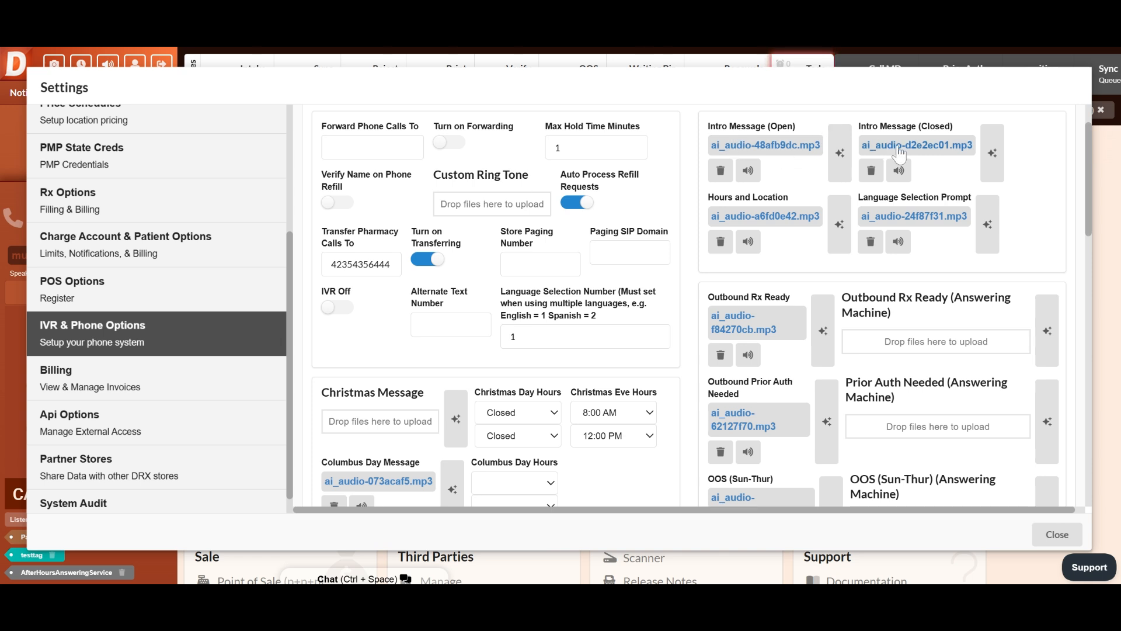
click(728, 359)
text(***)
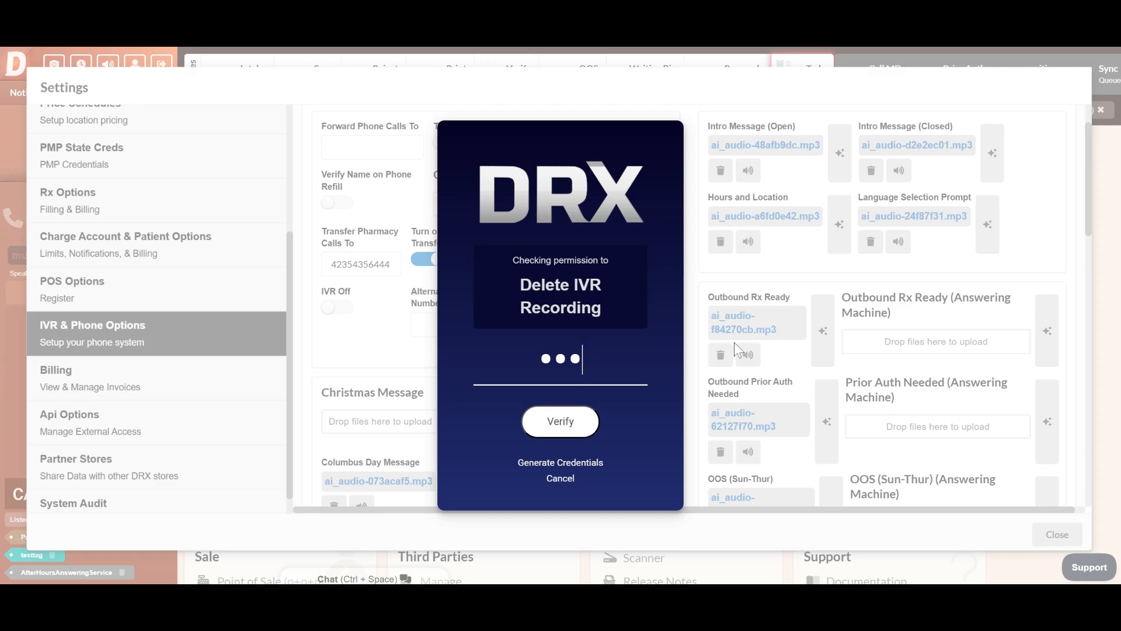
key(Return)
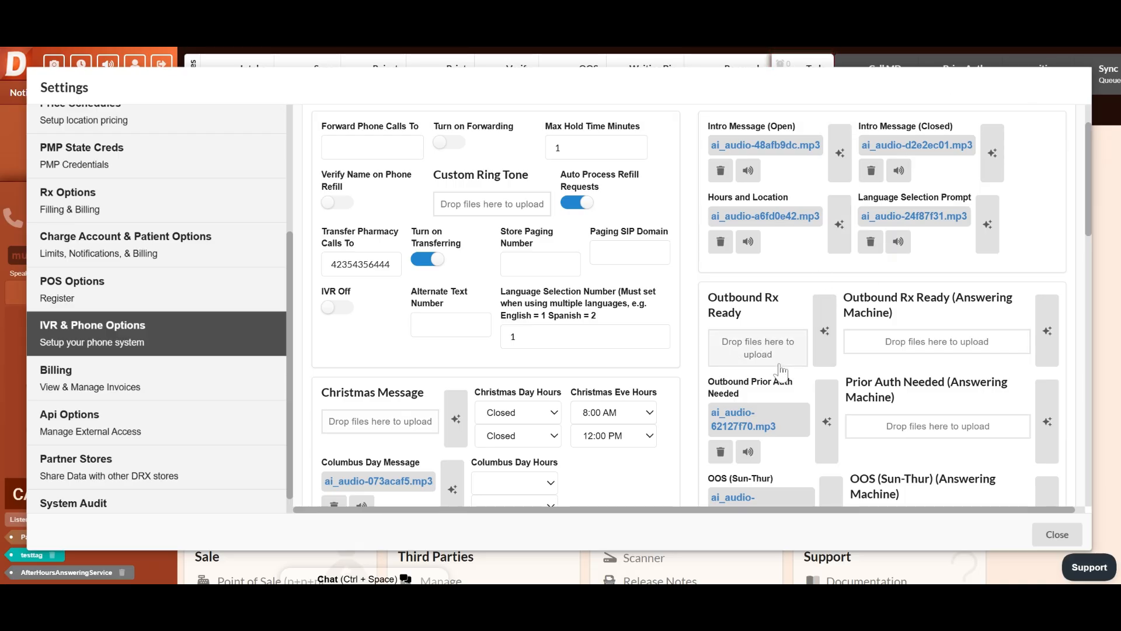
Render AI audio for the Outbound Rx Ready message with the text "record your own"
click(823, 339)
click(275, 258)
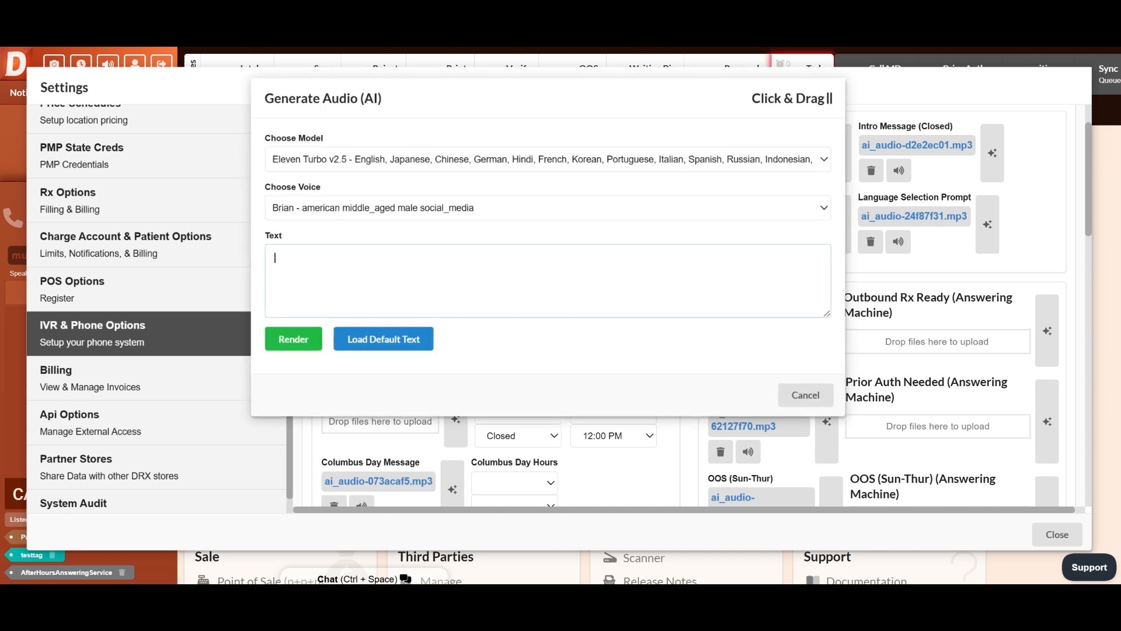
text(record your own)
click(293, 339)
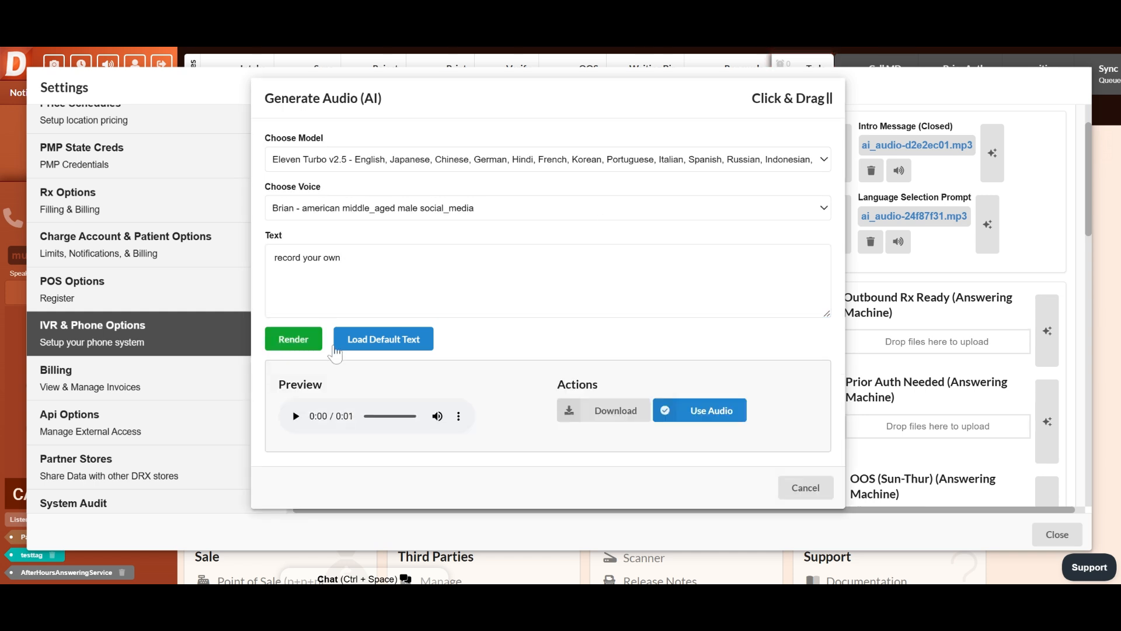
Re-render the message with the River voice and play its preview
click(390, 216)
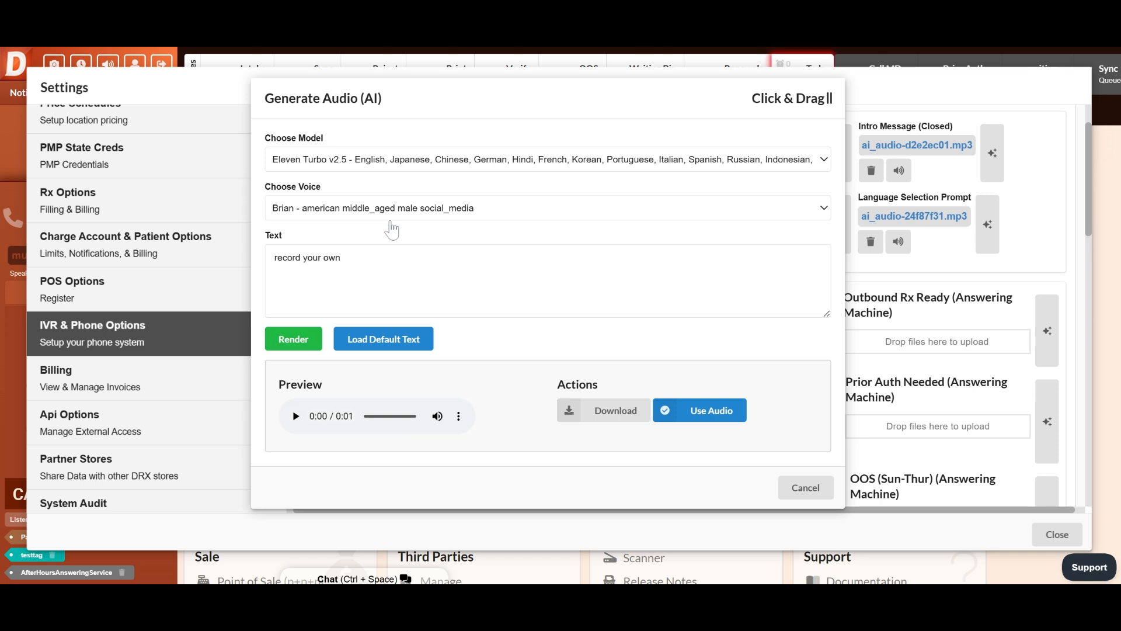
click(372, 349)
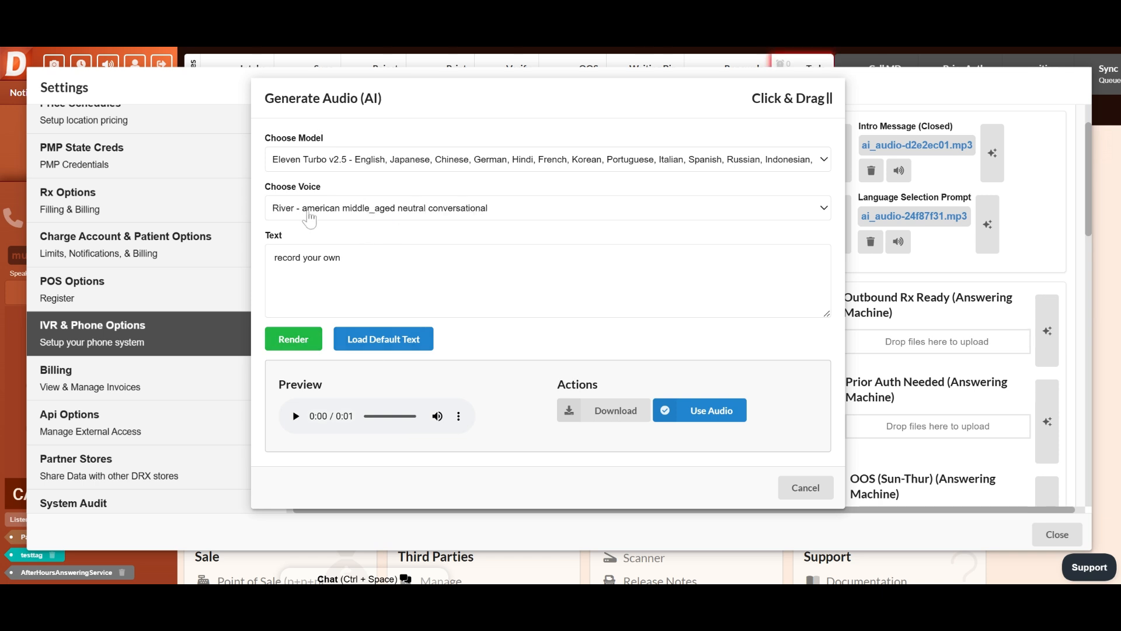
click(306, 344)
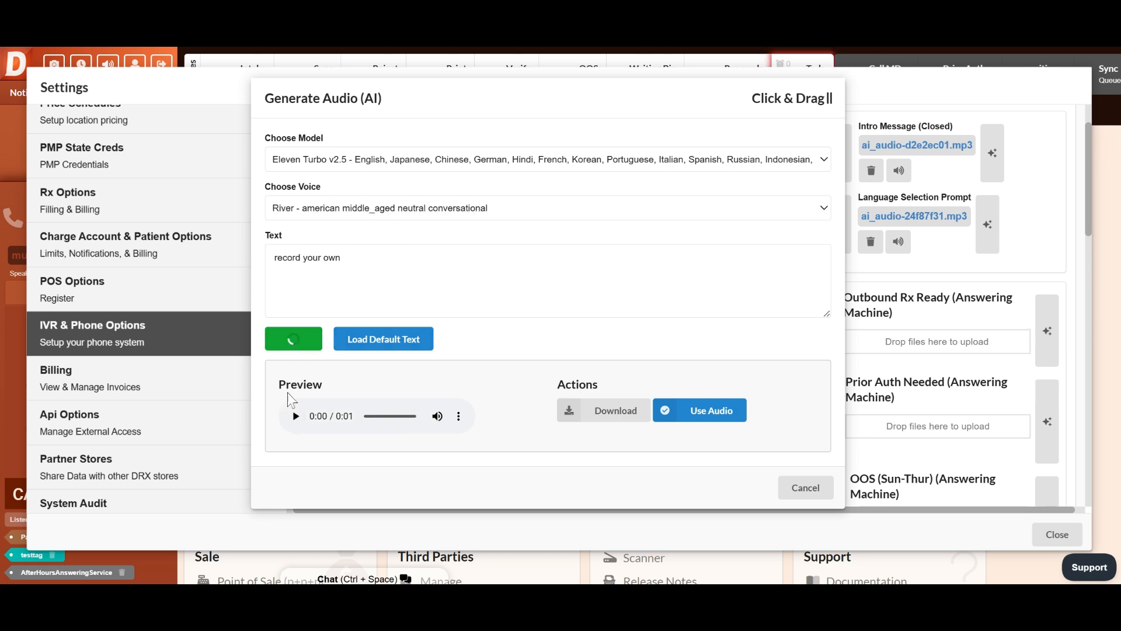
click(295, 416)
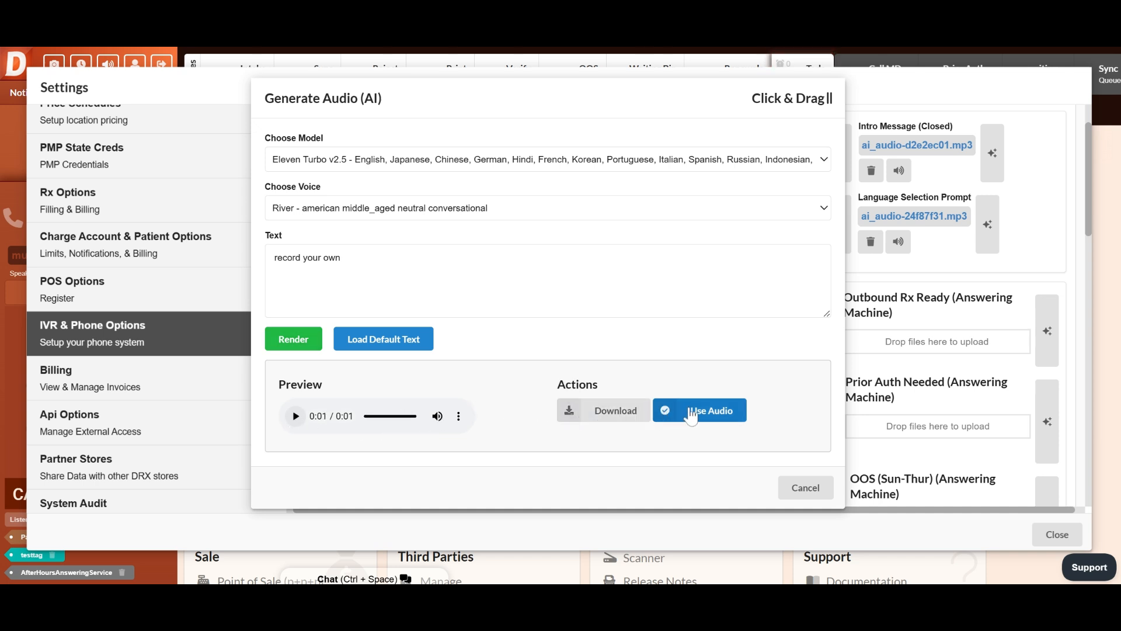
Check the preview's download and playback speed options, and cancel the audio generation
click(459, 416)
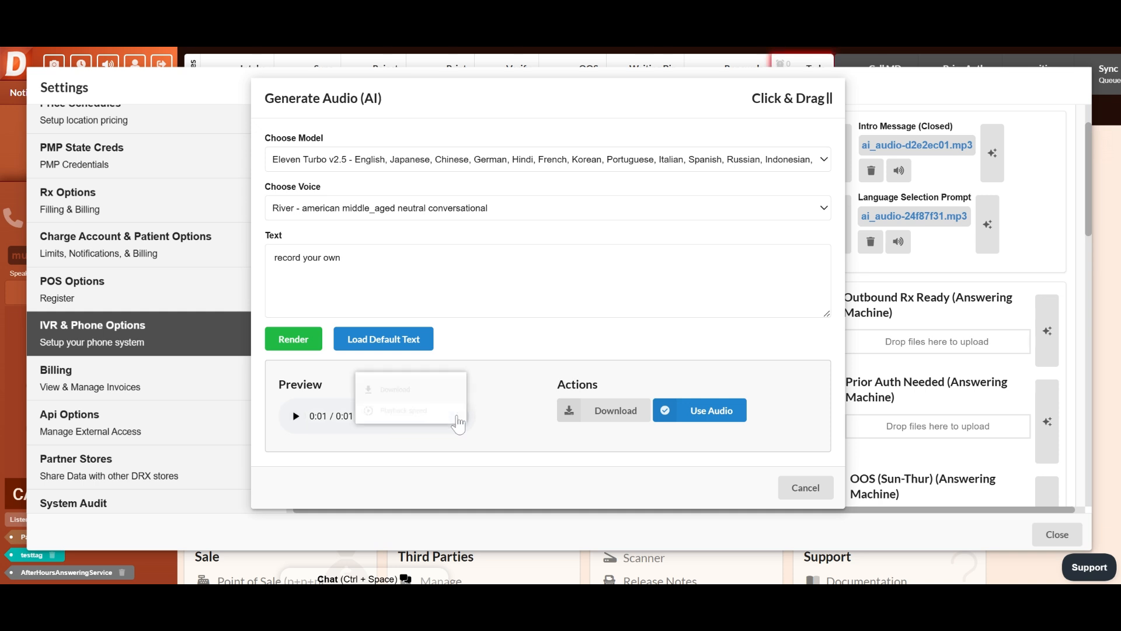
click(762, 354)
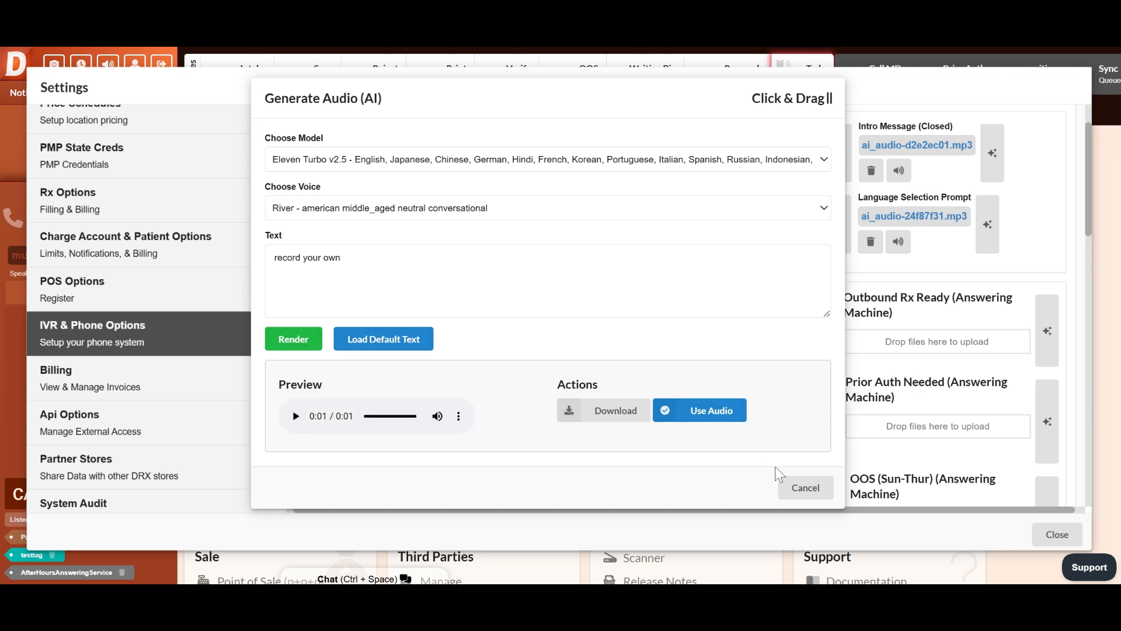
click(791, 482)
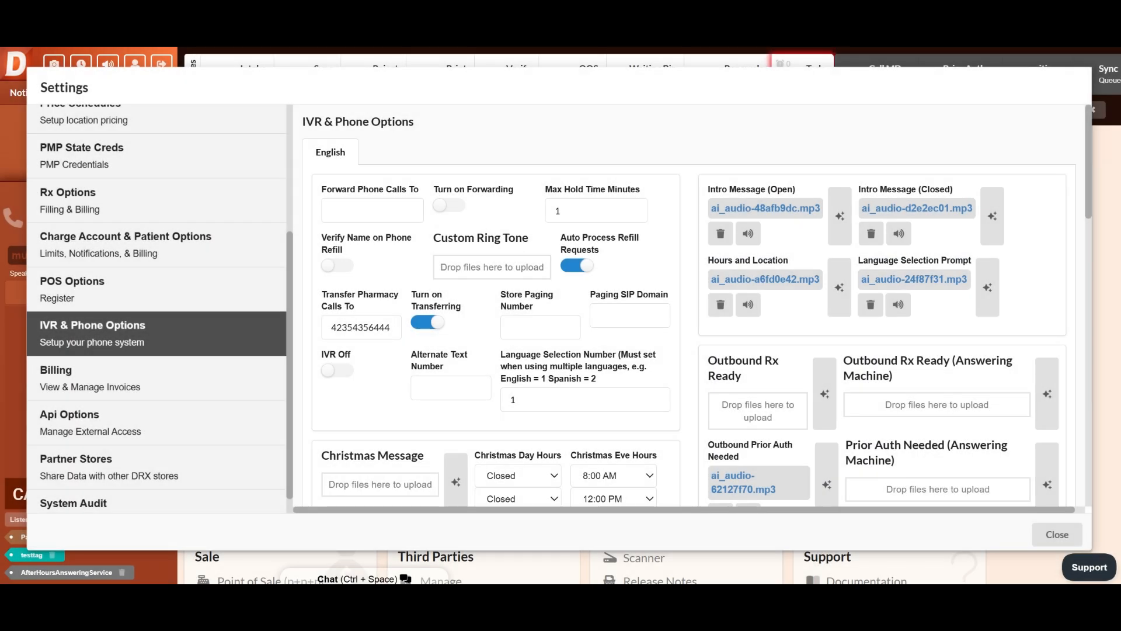
Examine the IVR & Phone Options page, including its message recordings, holiday hours and language selection number
scroll(689, 305, down, 2)
scroll(689, 306, up, 2)
scroll(689, 305, down, 2)
scroll(689, 305, up, 2)
scroll(689, 306, down, 2)
scroll(689, 306, up, 2)
scroll(689, 306, down, 2)
scroll(689, 306, up, 2)
click(516, 399)
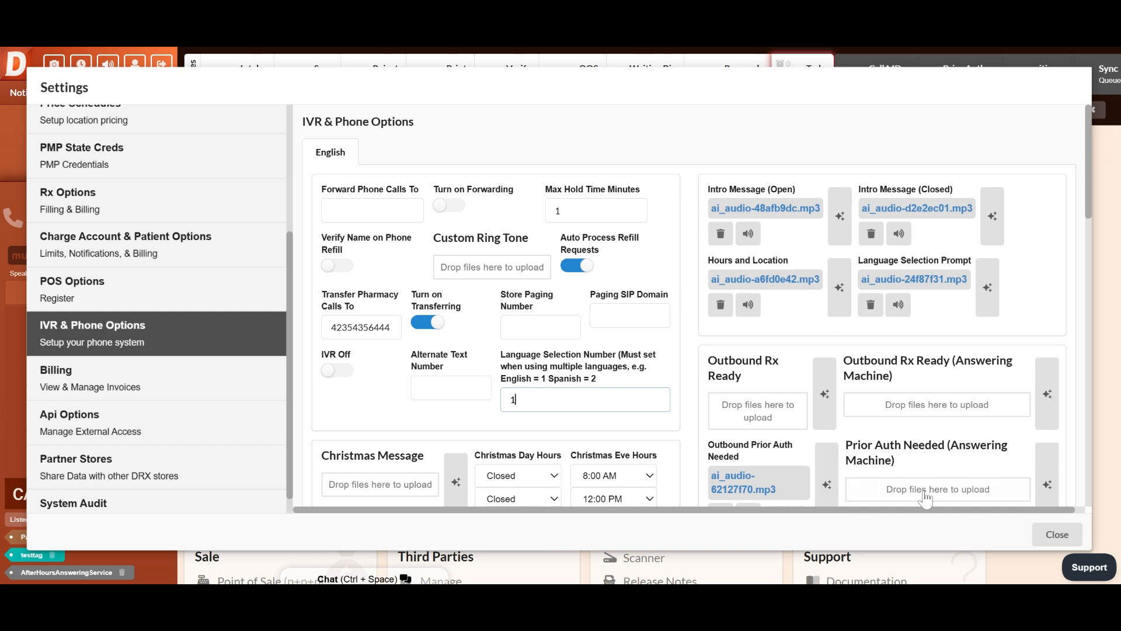
Turn off transferring of pharmacy calls
mouse_move(12, 388)
double_click(376, 328)
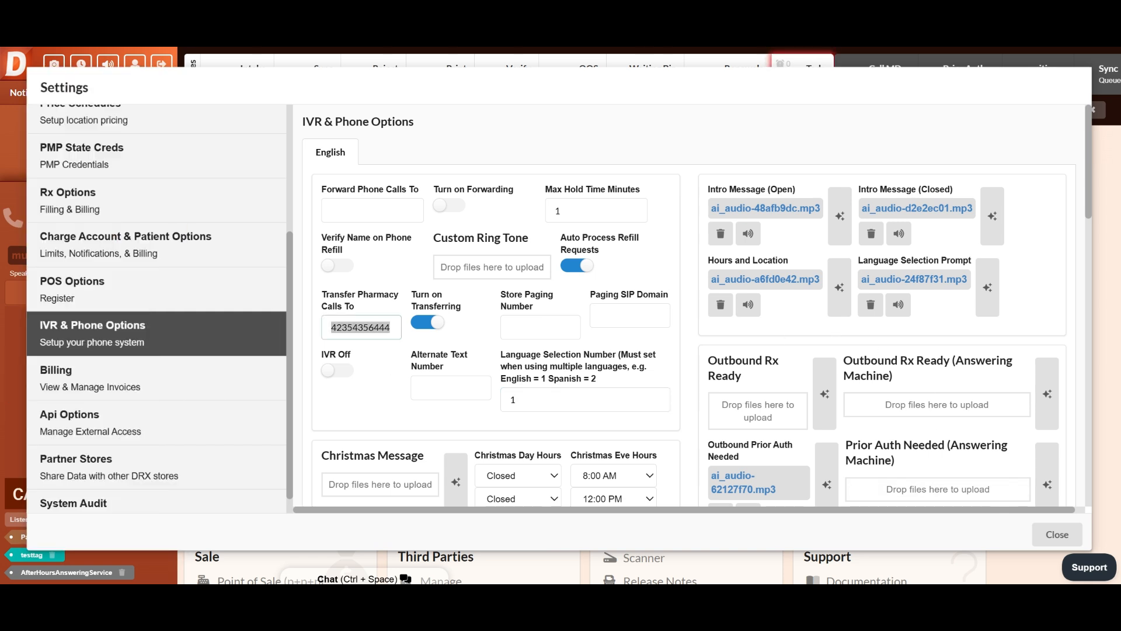
click(432, 323)
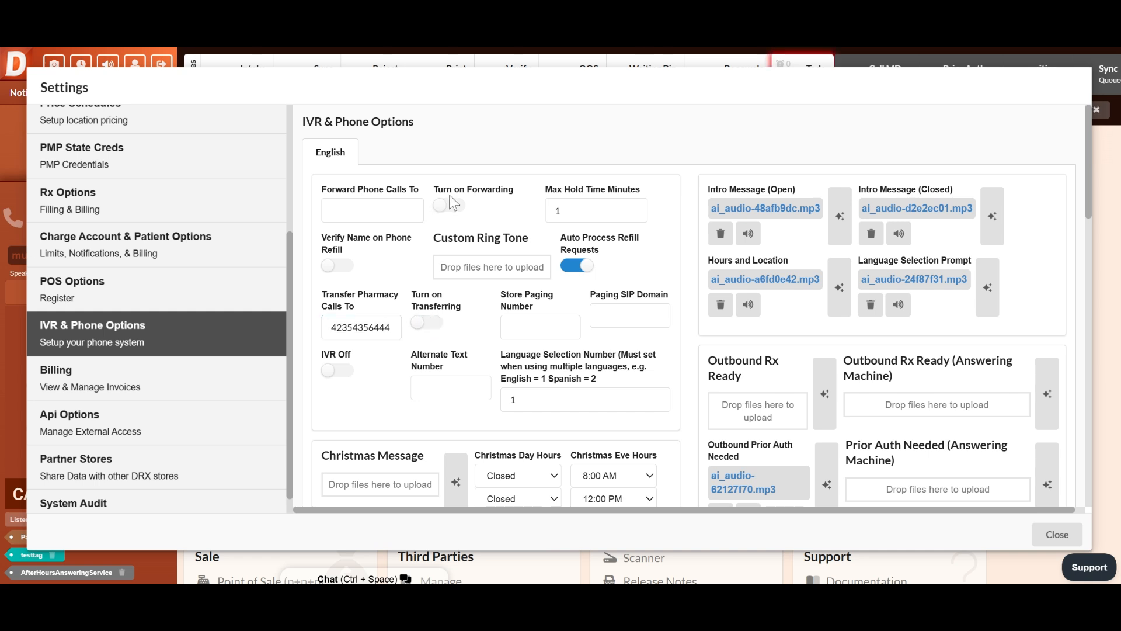
Turn on call forwarding with a forwarding phone number, and close the settings
drag(449, 195, 452, 205)
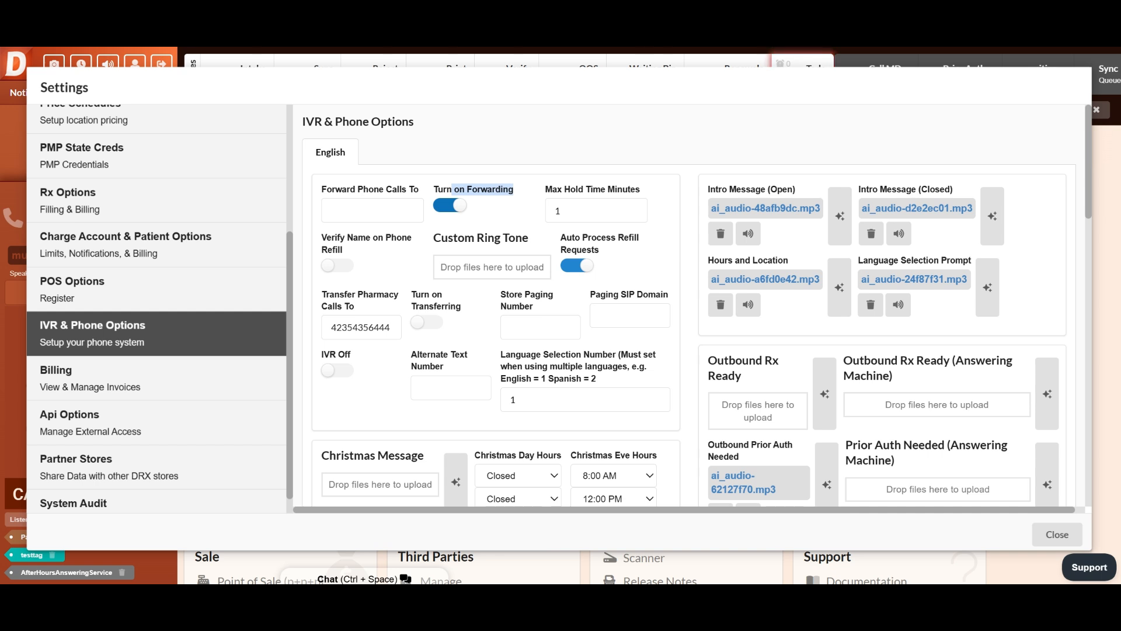
click(372, 210)
text(890898908)
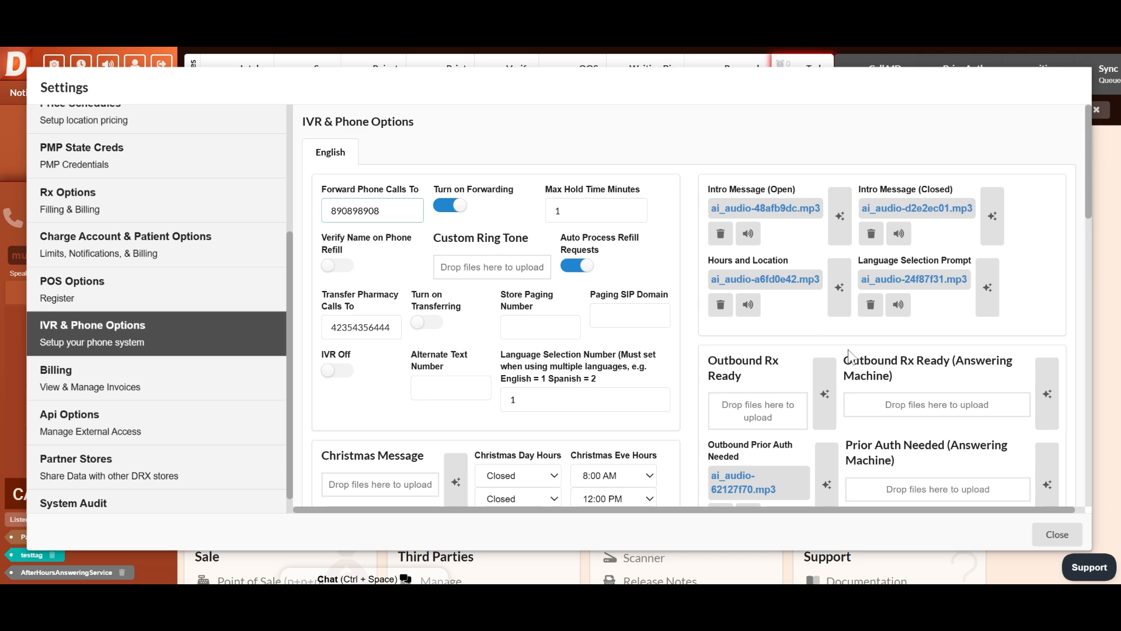
click(1061, 533)
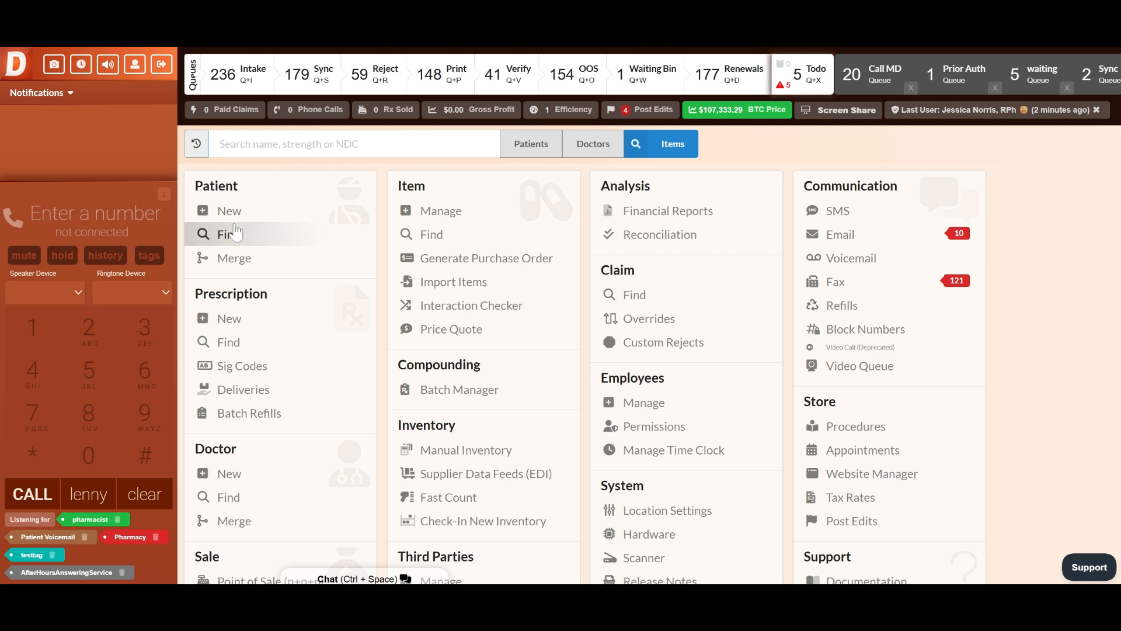
Show the phone tags and add a new tag named "endpoint"
click(149, 256)
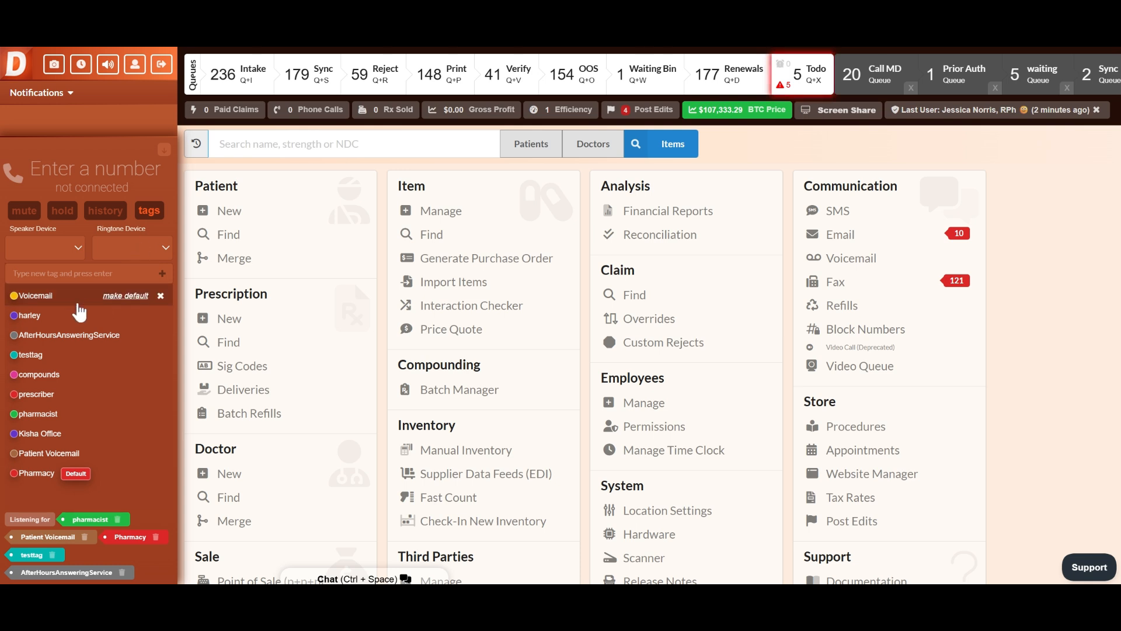
click(149, 211)
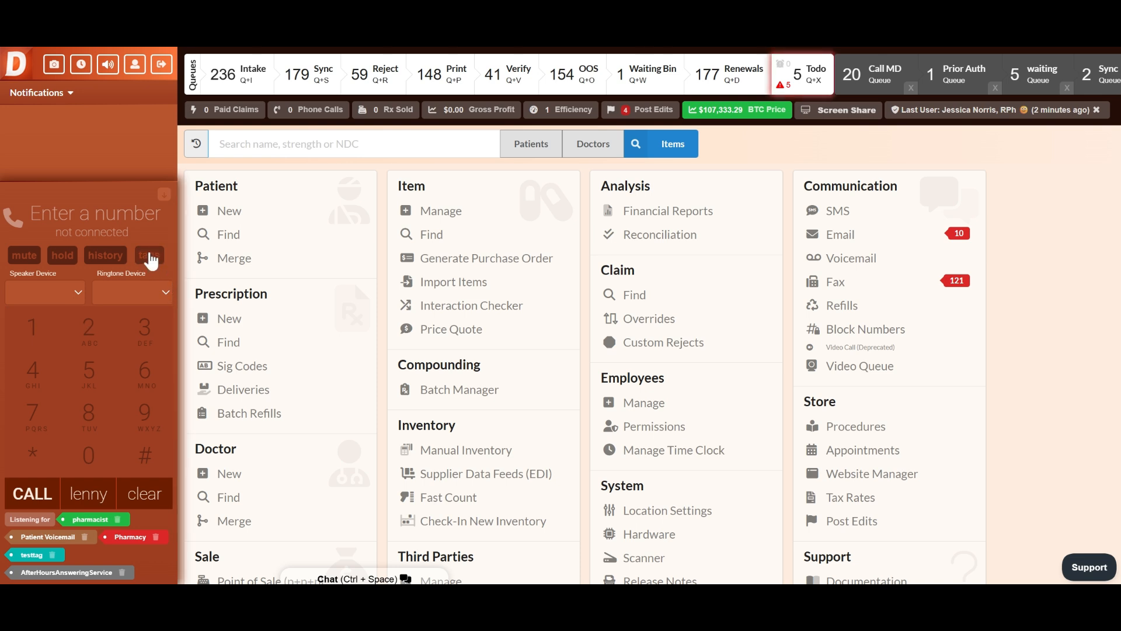
click(149, 257)
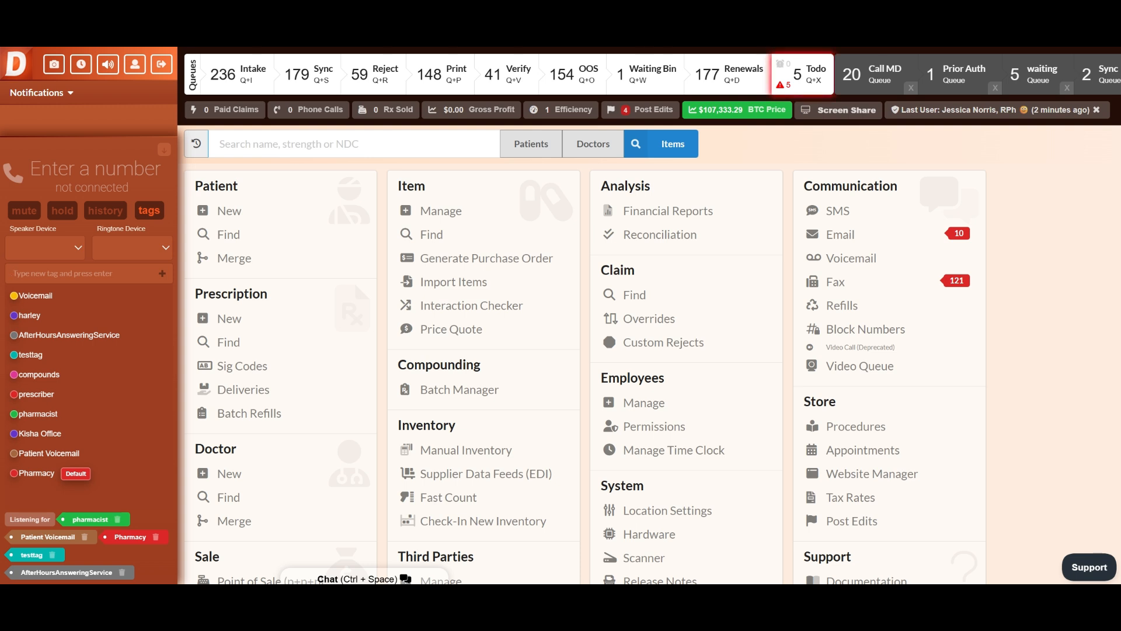
text(endpoint)
key(Return)
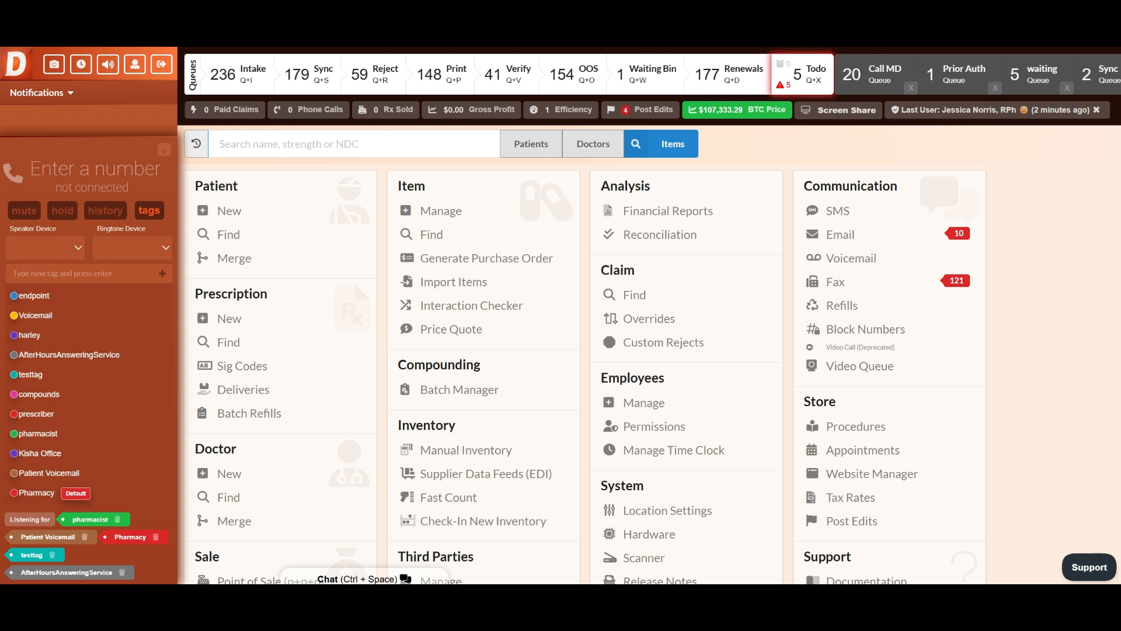
Open the endpoint tag for editing and change its color to green
click(76, 295)
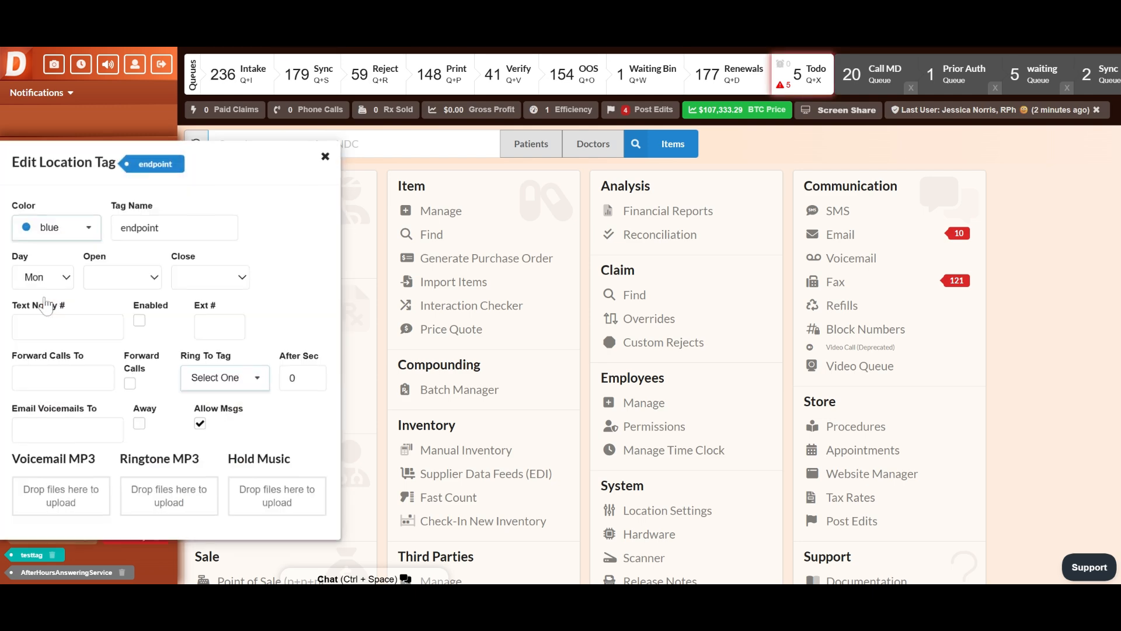
click(58, 231)
drag(161, 228, 120, 228)
click(47, 350)
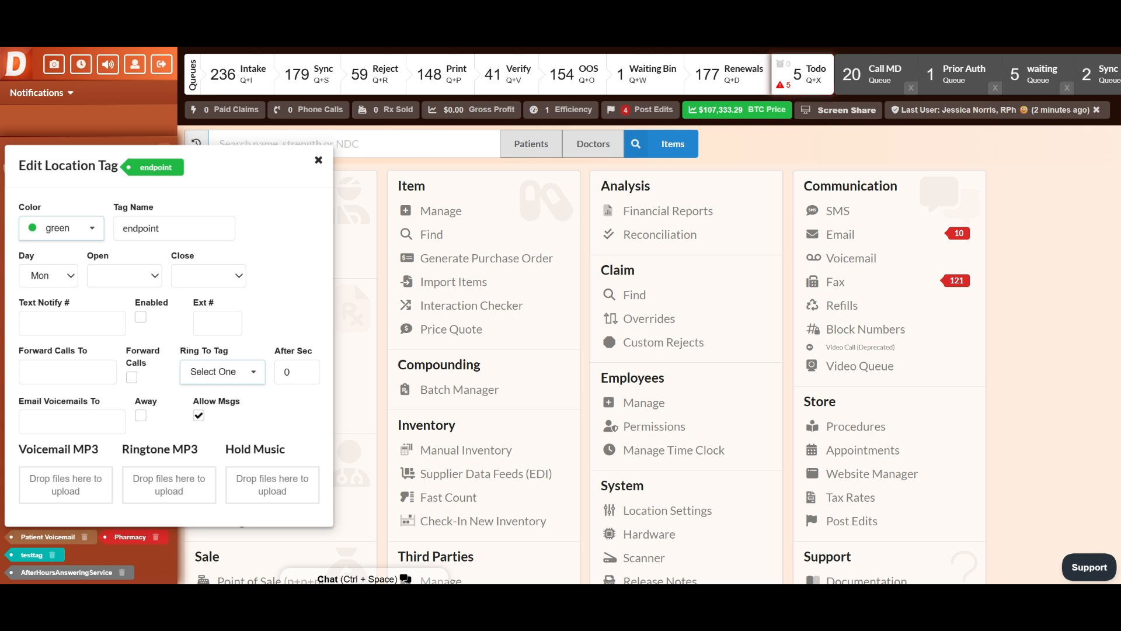
Set the endpoint tag's hours to 3:15 AM–4:00 AM on Monday and 2:45 AM–3:45 AM on Tuesday
click(117, 220)
click(214, 278)
click(214, 264)
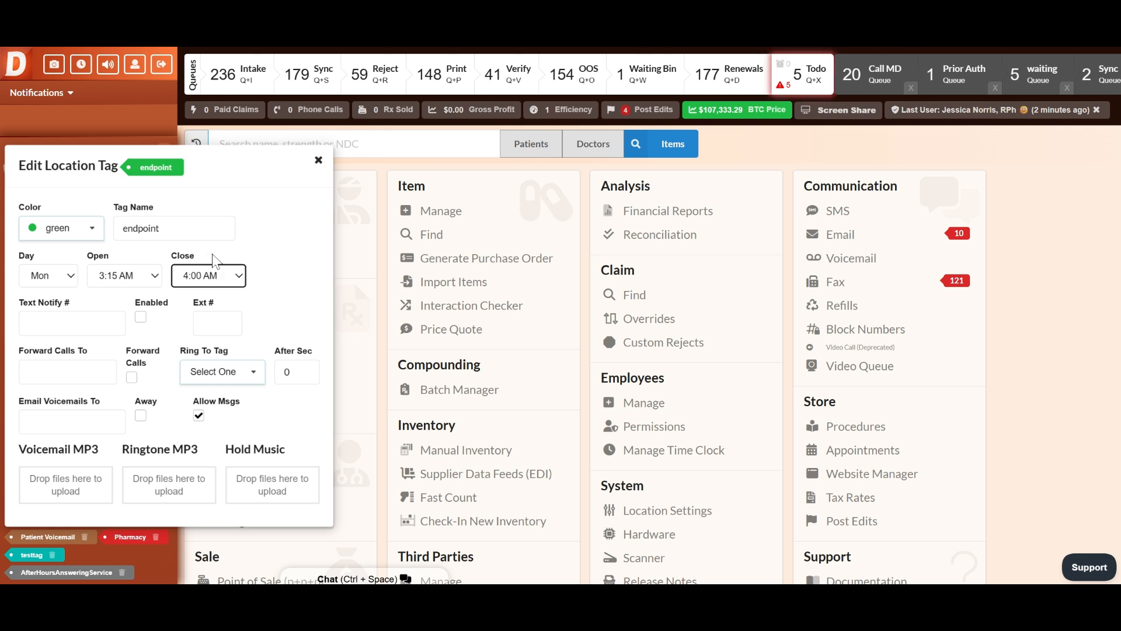
click(30, 292)
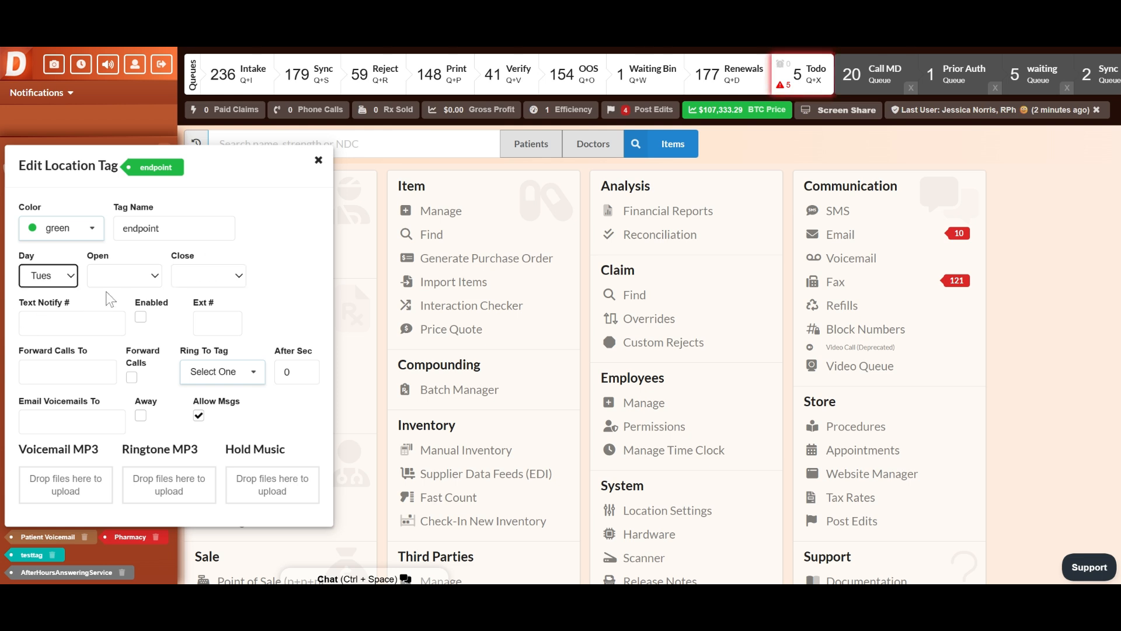
click(121, 269)
click(214, 243)
Set the endpoint tag's extension number to 45
click(98, 320)
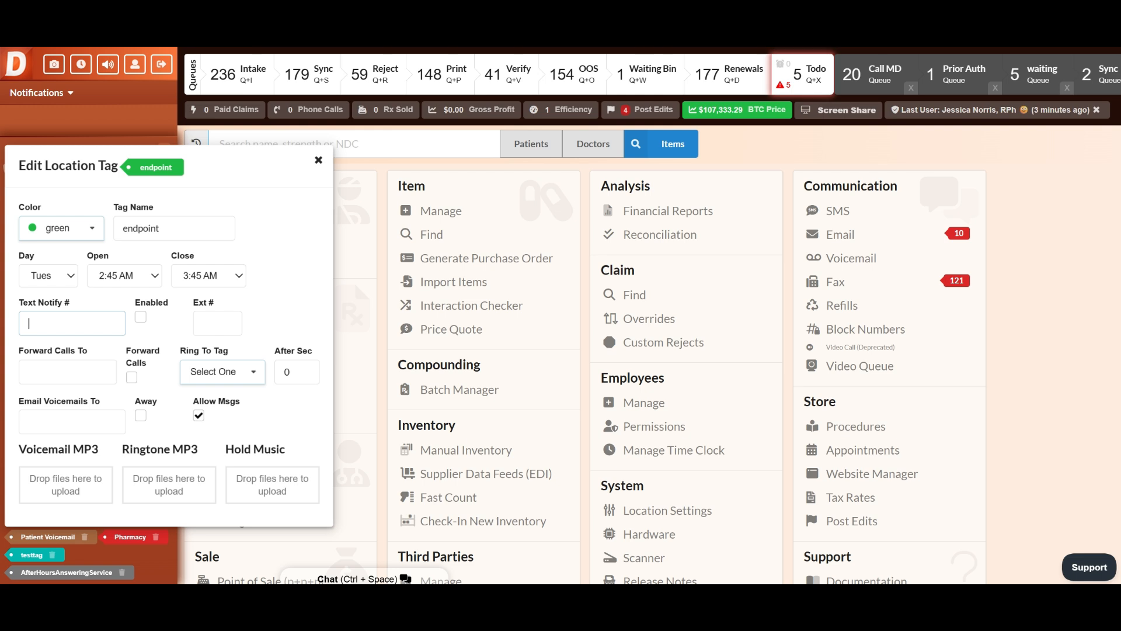
click(217, 323)
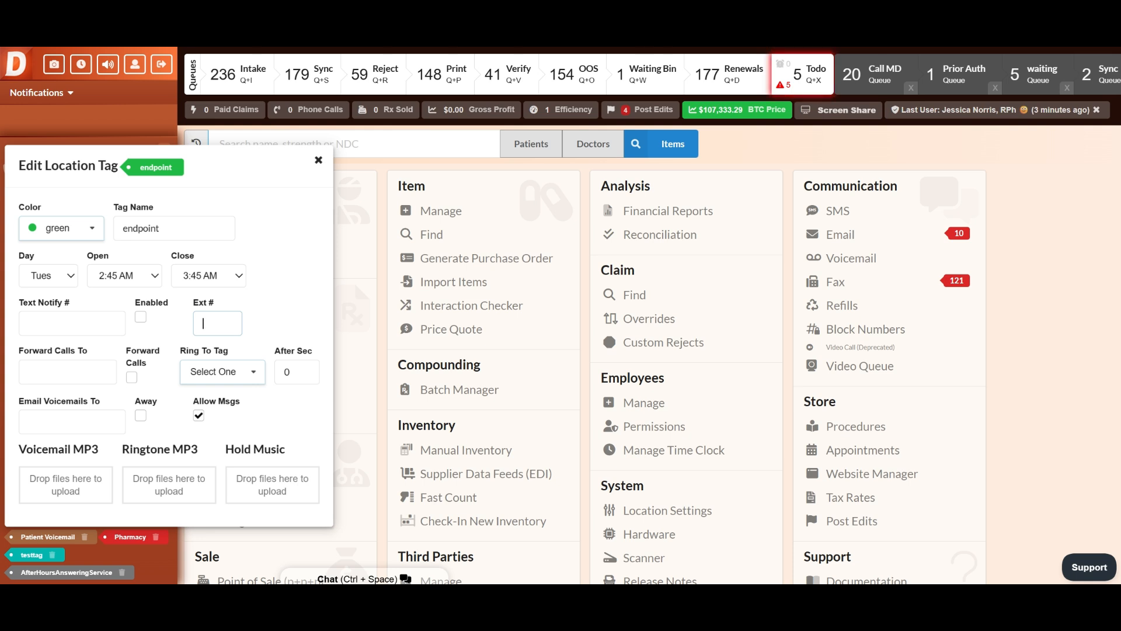
text(45)
Enter a phone number for forwarding the tag's calls and enable Forward Calls
click(67, 372)
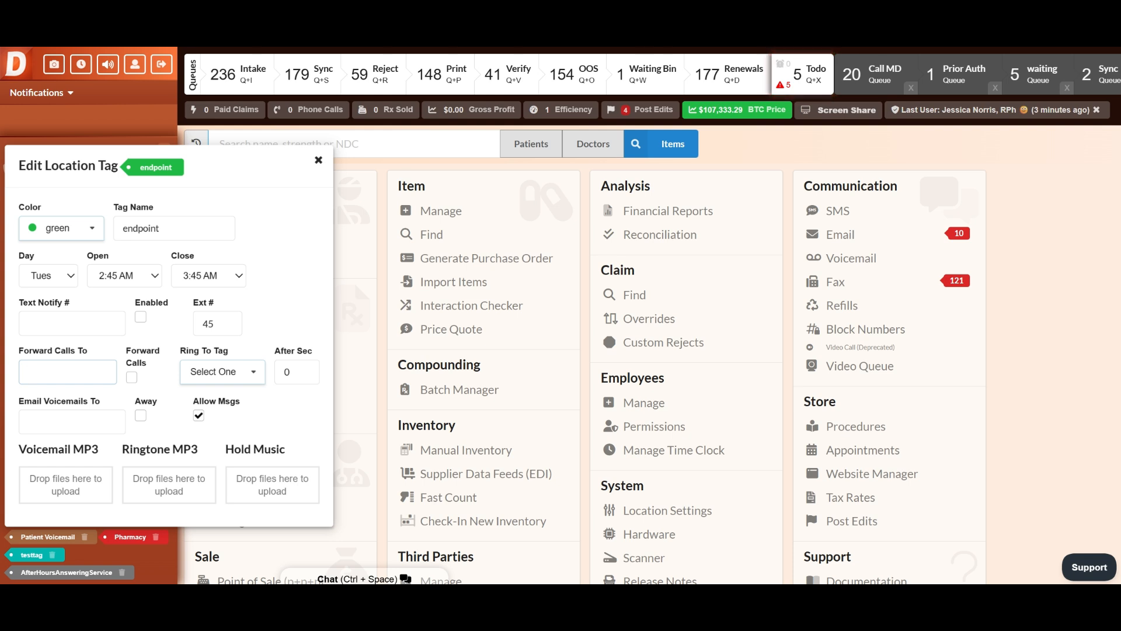
text(675675765)
click(131, 377)
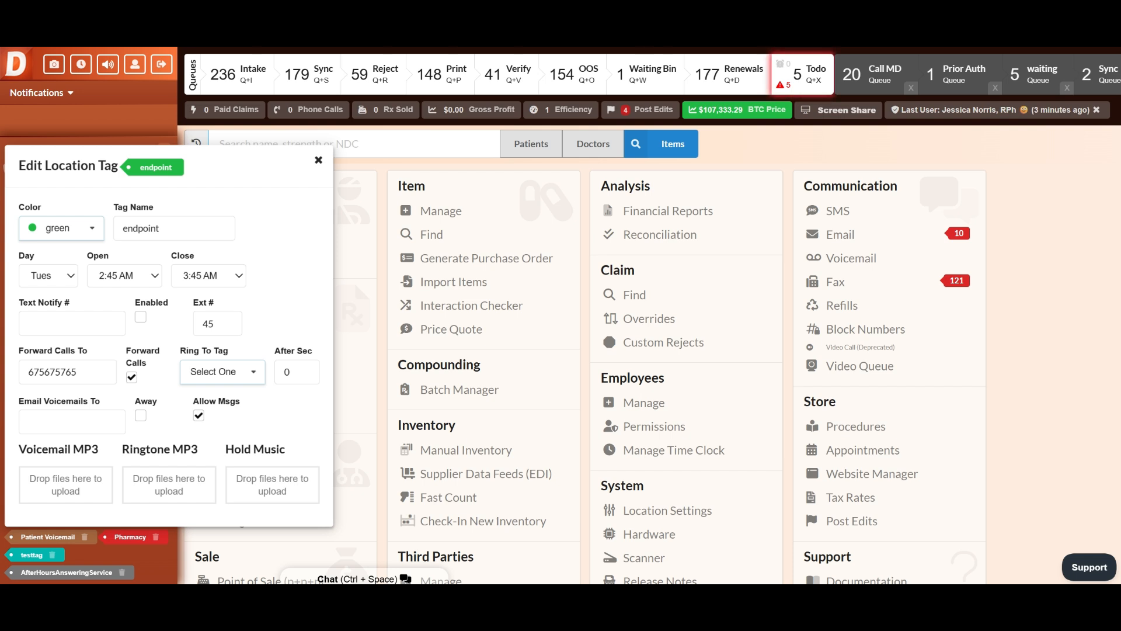
click(50, 372)
Make the endpoint tag ring to the compounds tag after 67 seconds
click(222, 372)
scroll(222, 456, down, 2)
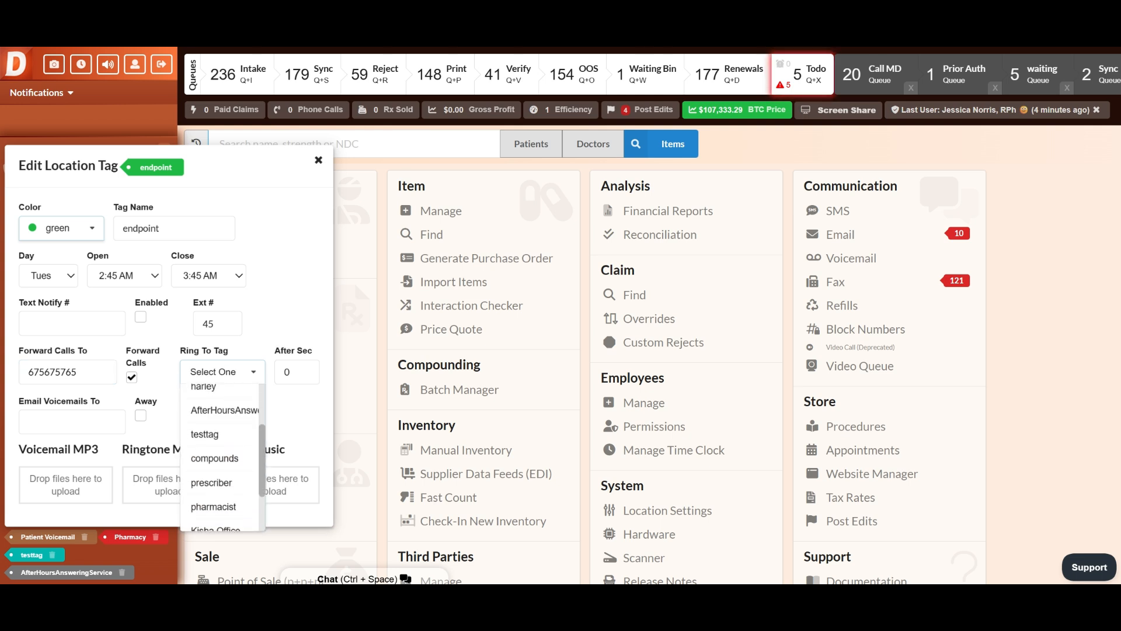
click(215, 459)
click(296, 372)
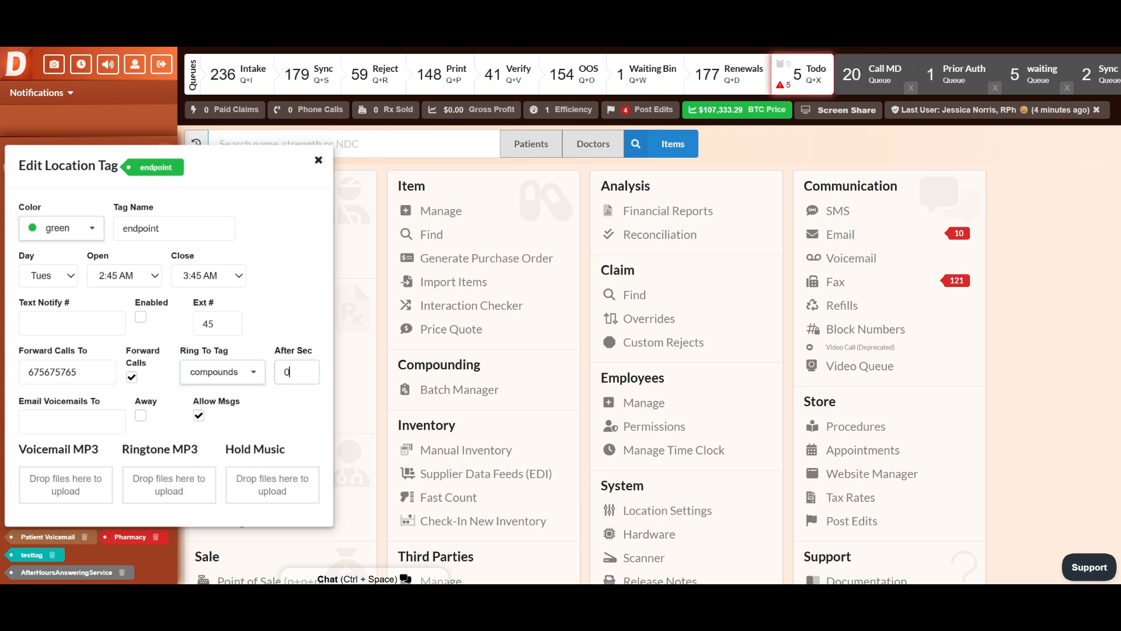
key(BackSpace)
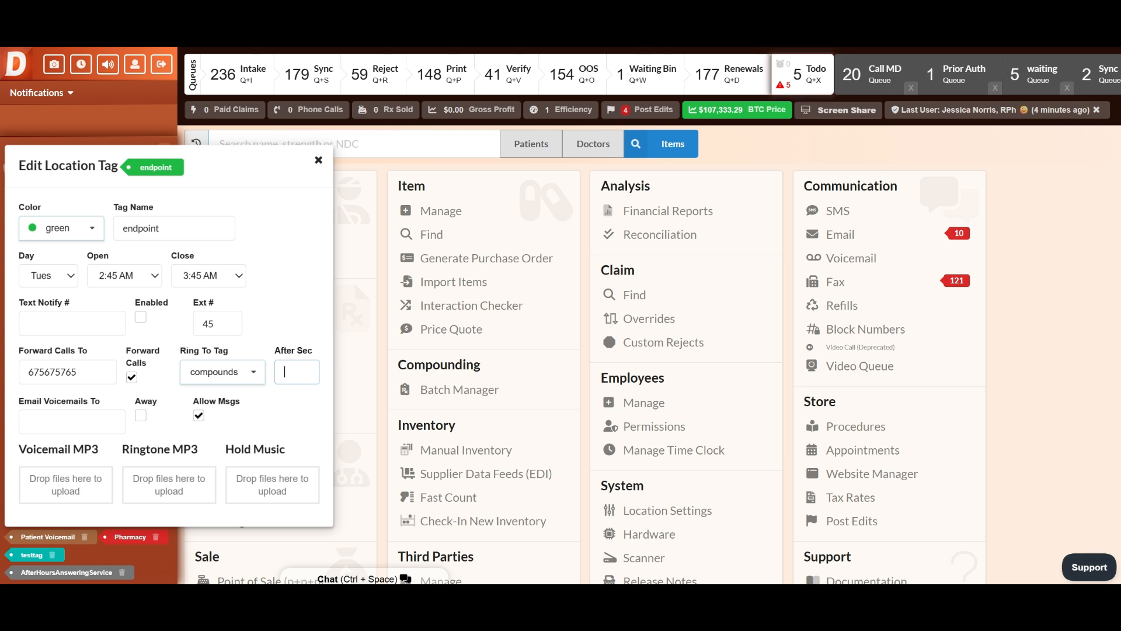
text(67)
click(71, 422)
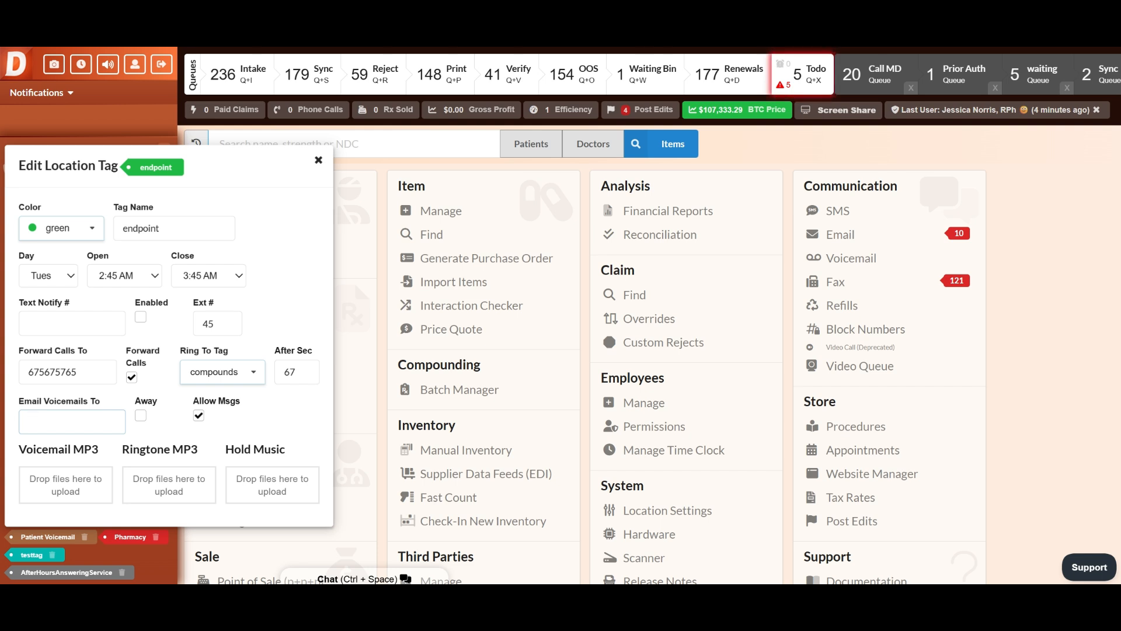
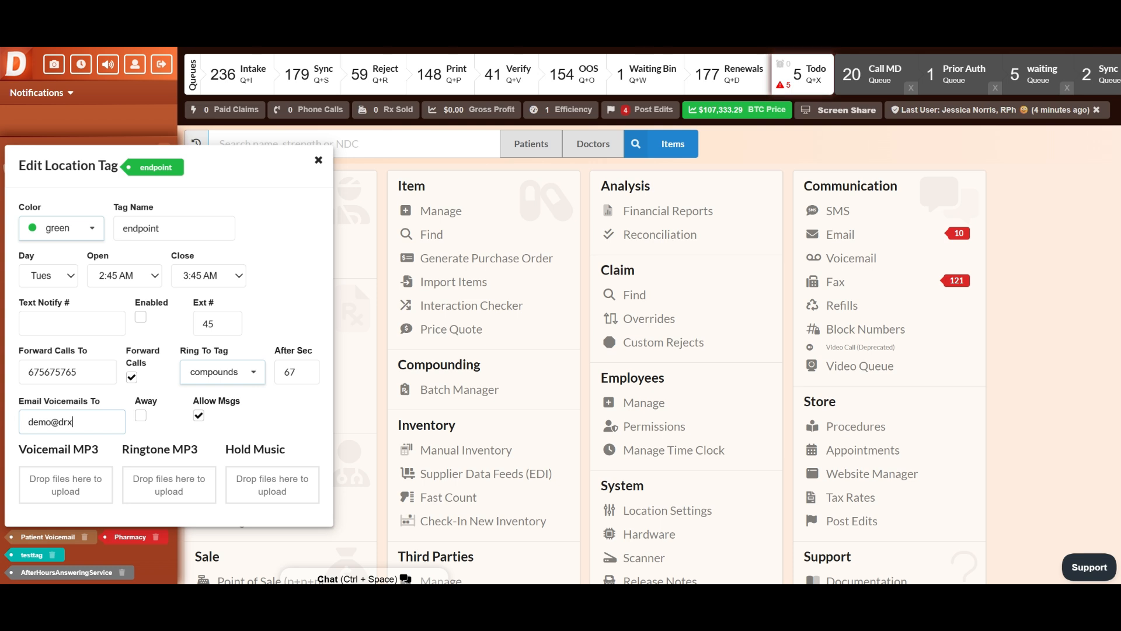
Enter the e-mail address for the endpoint tag's voicemails, disable Allow Msgs, and close the tag's settings
double_click(198, 416)
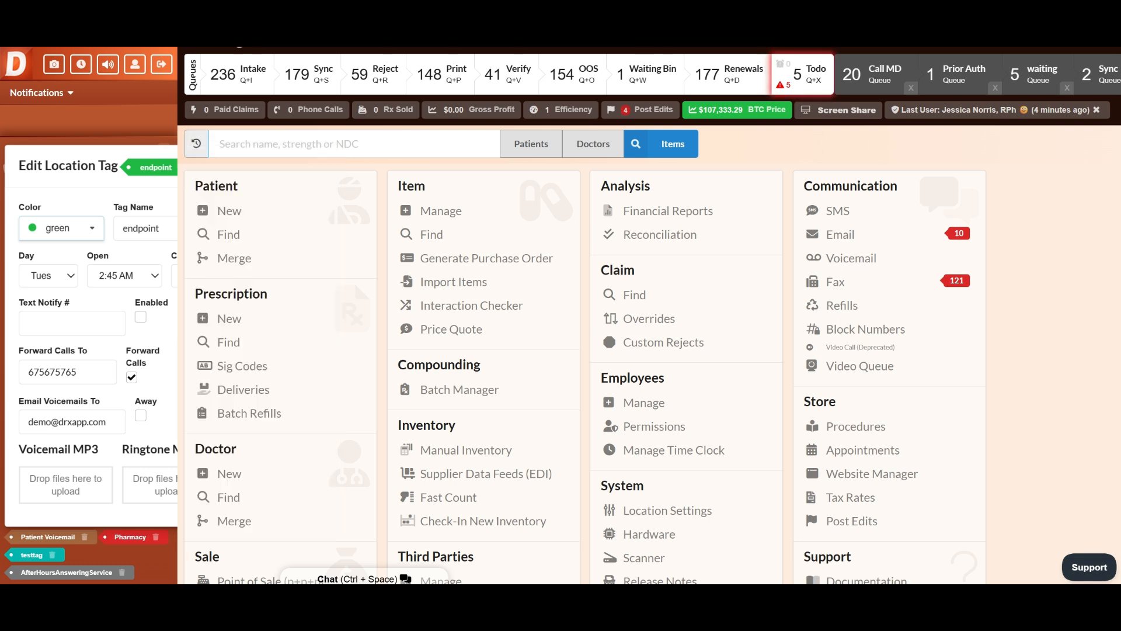
click(117, 201)
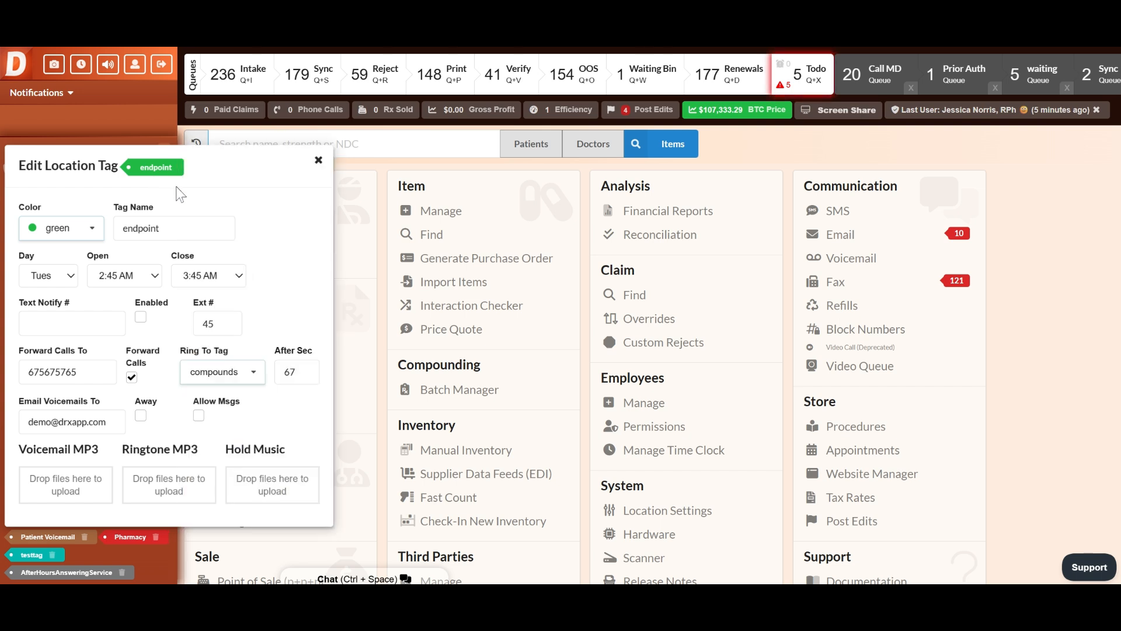
click(318, 159)
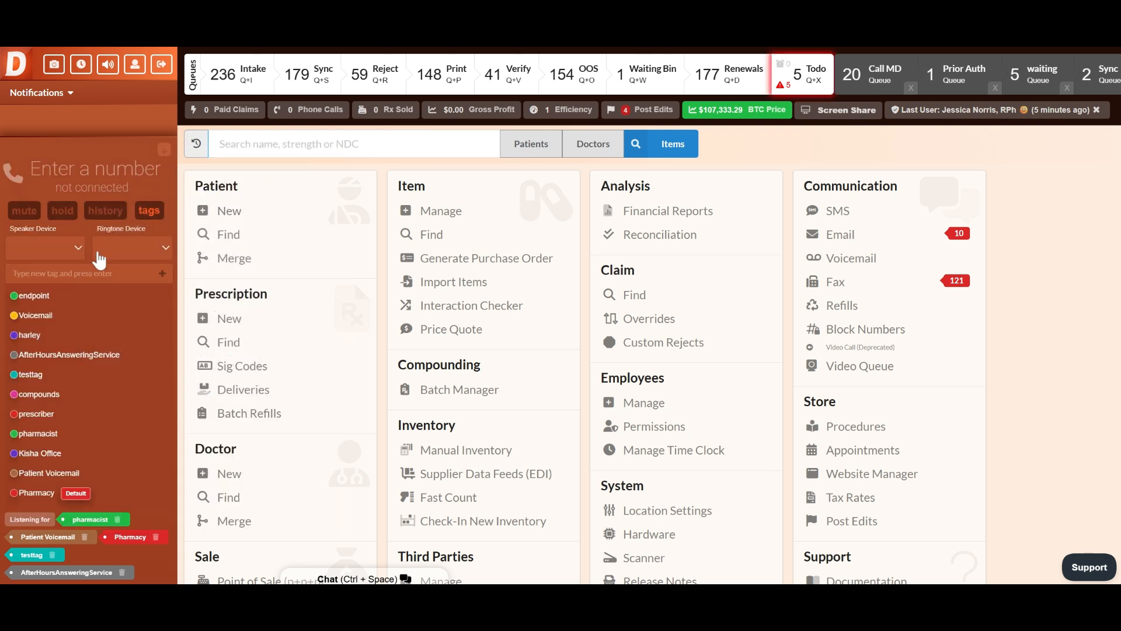
Review the default Pharmacy tag's settings, including its Ring To Tag routing, and return to the dial pad
click(31, 494)
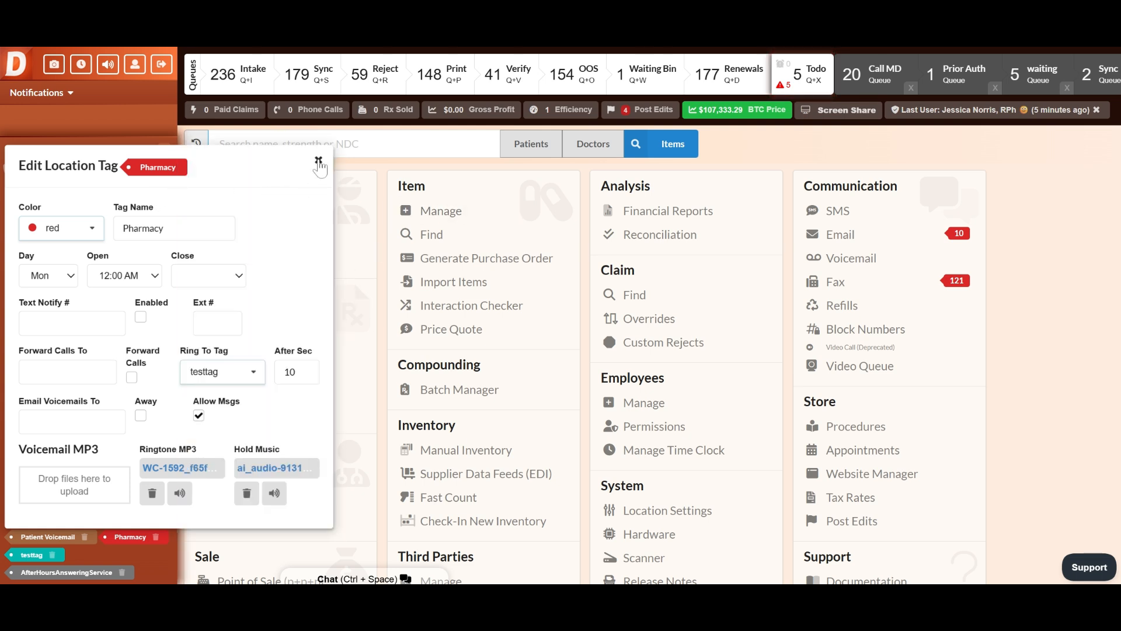
click(319, 163)
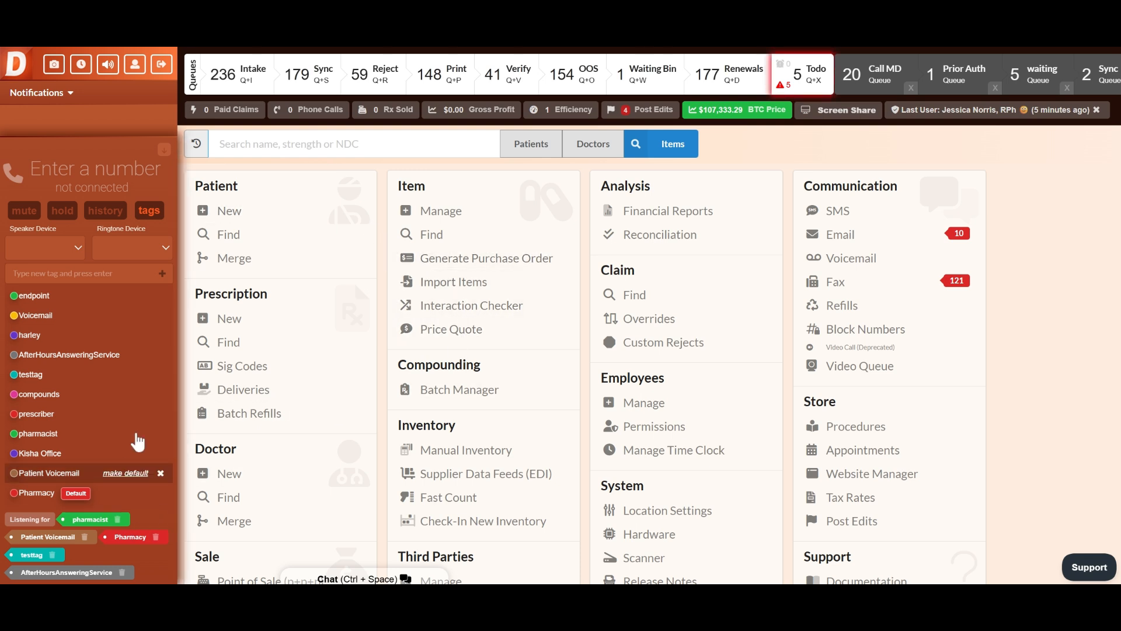
click(150, 211)
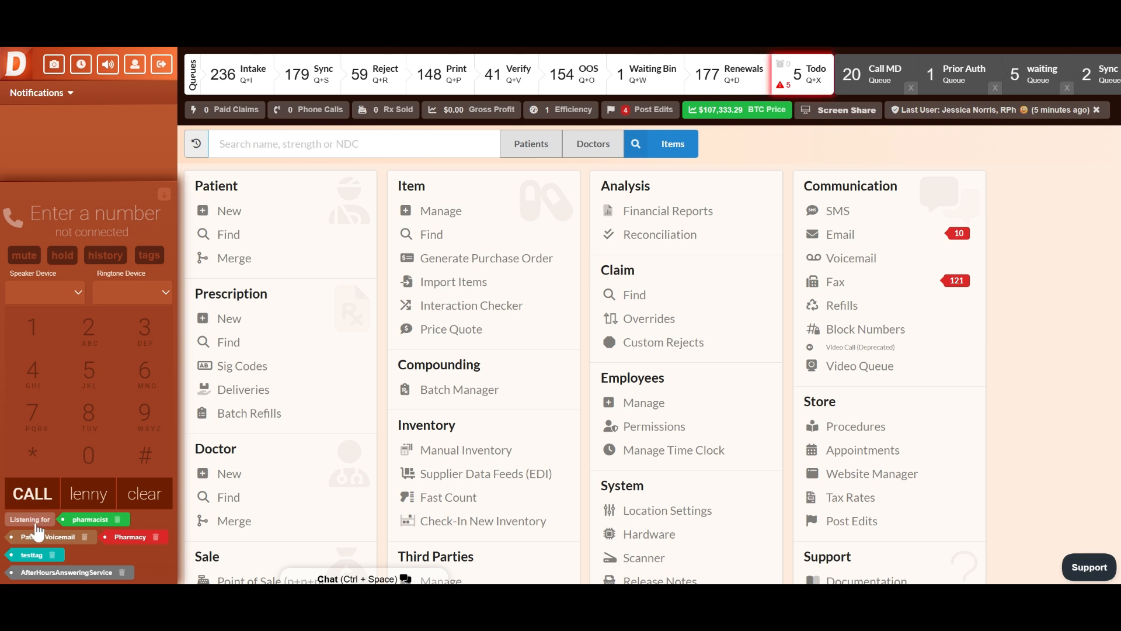
Remove the pharmacist, Patient Voicemail, testtag and Pharmacy tags from the phone's Listening for list
click(117, 520)
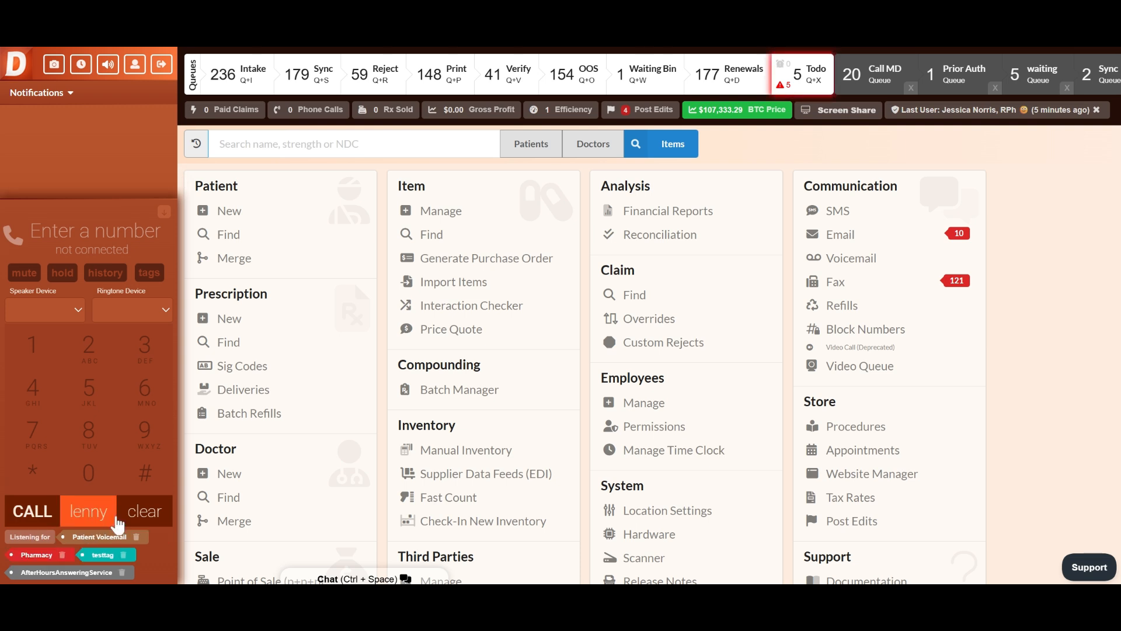
click(136, 536)
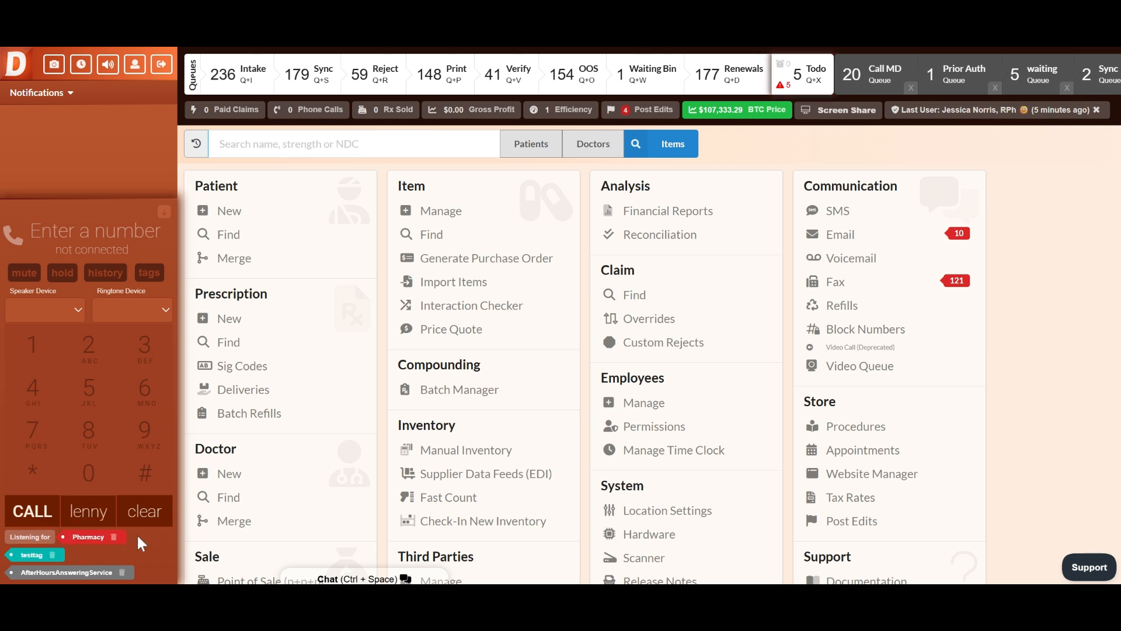
click(51, 557)
click(115, 556)
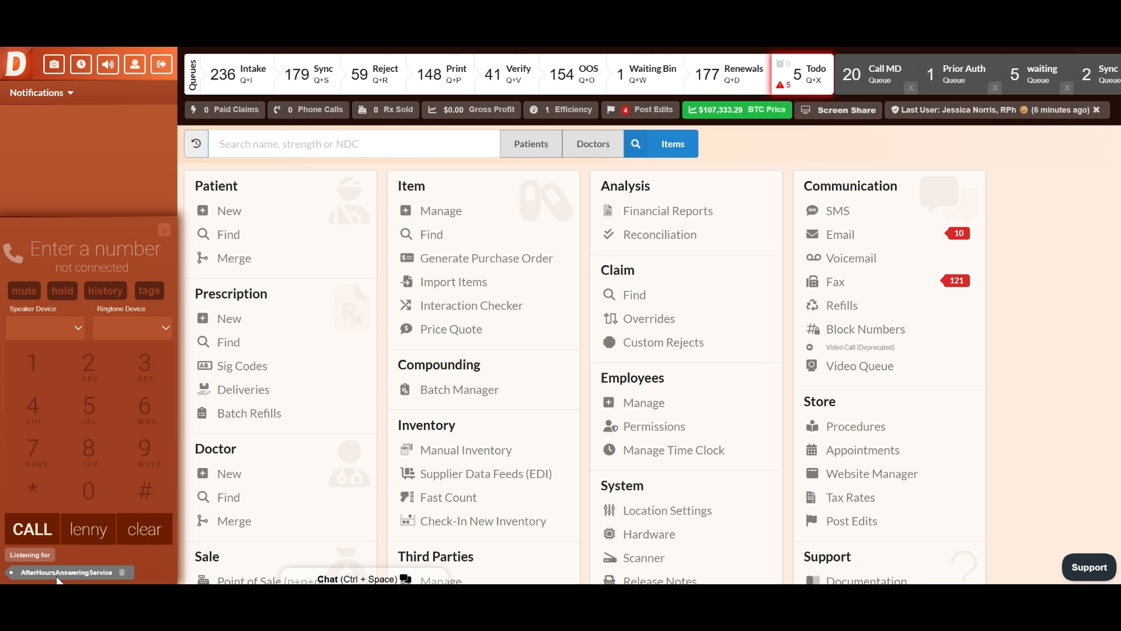
Add the harley and testtag tags to the phone's Listening for list
click(38, 565)
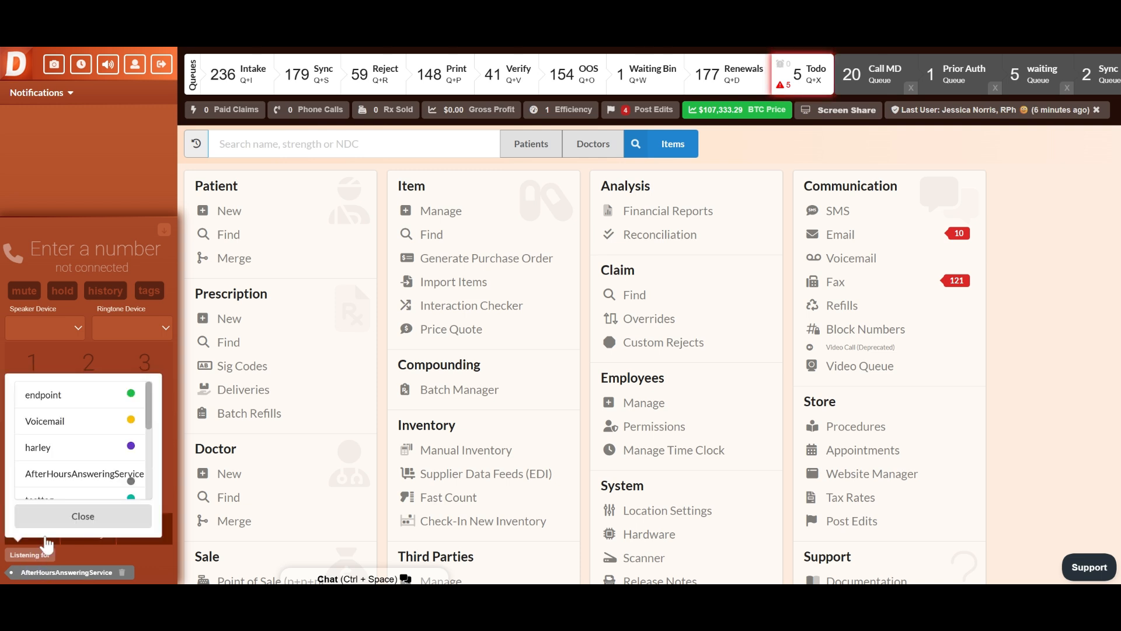
click(71, 448)
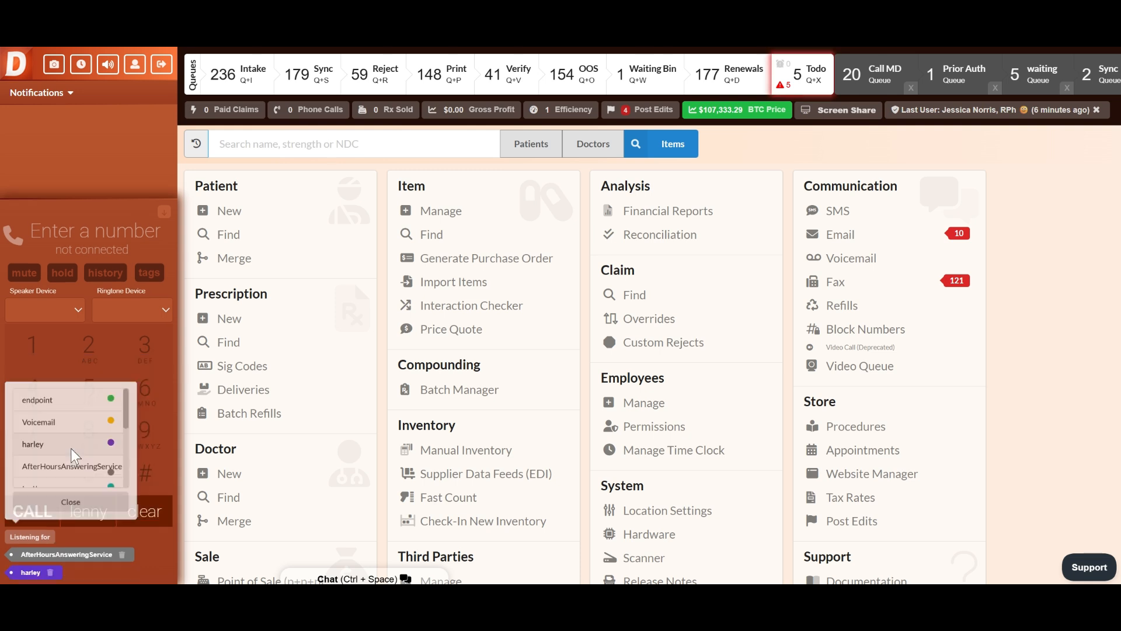
click(44, 542)
click(33, 435)
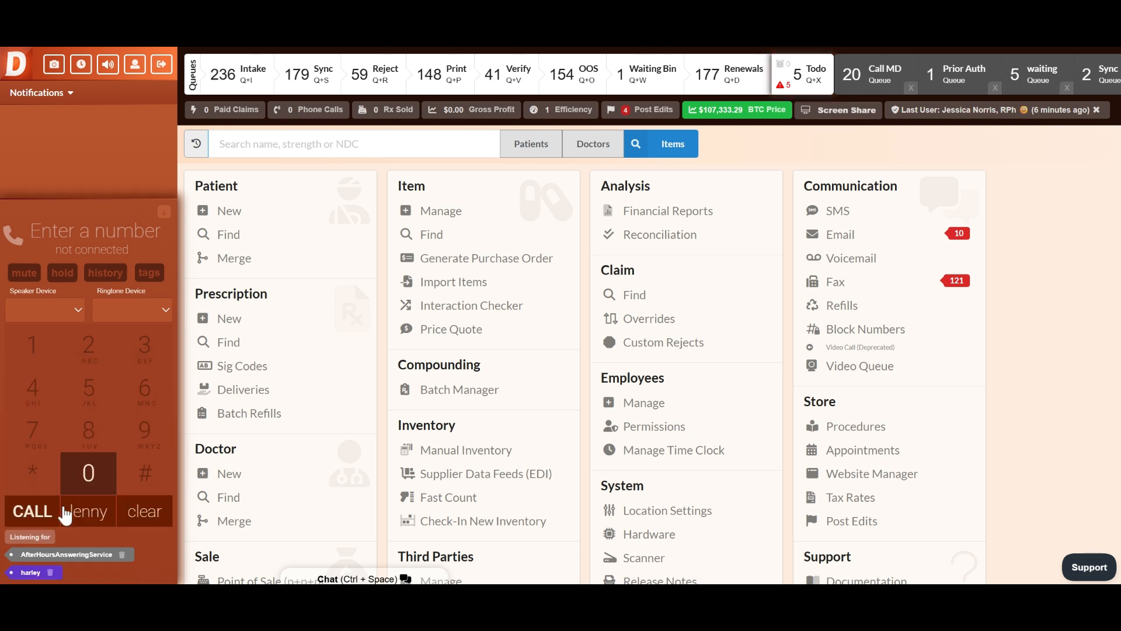
click(47, 538)
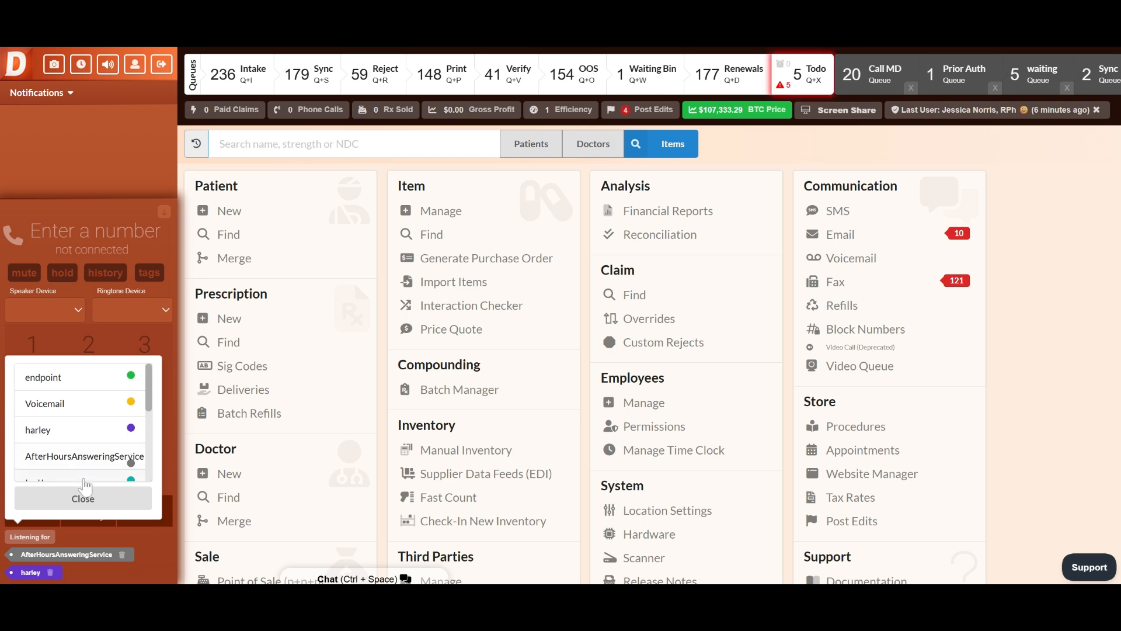
click(84, 481)
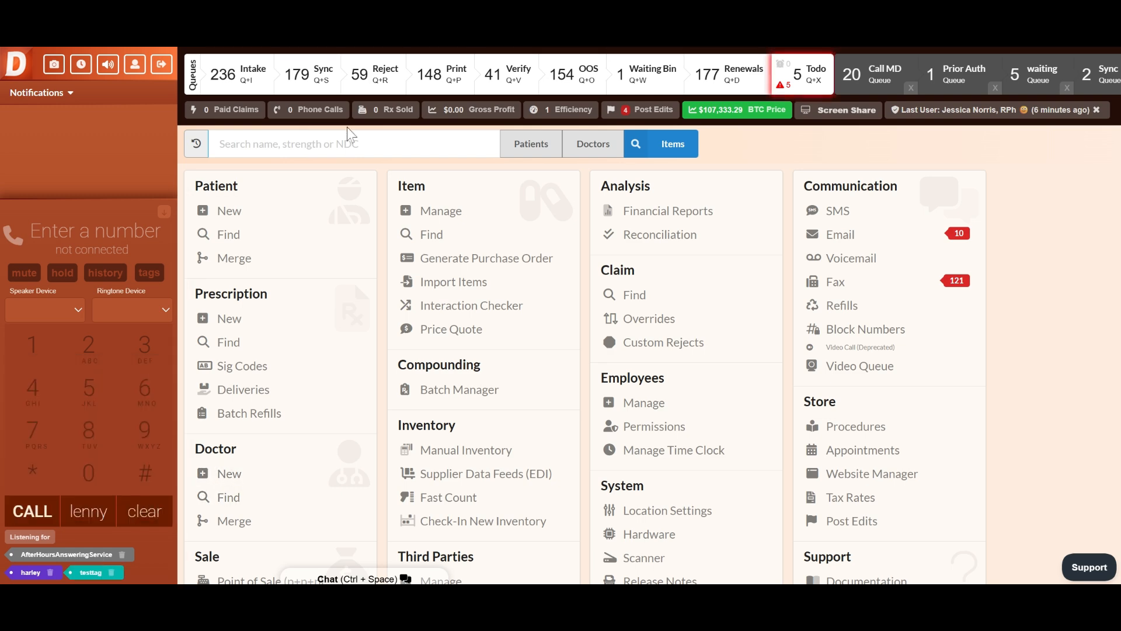